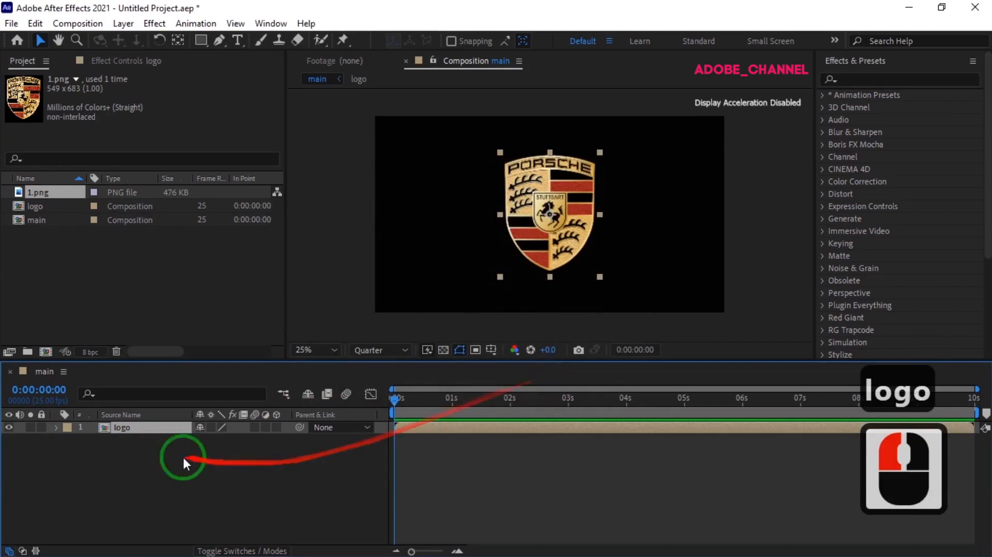
Pre-compose the logo layer, leaving all its attributes in the main composition
right_click(153, 428)
click(196, 347)
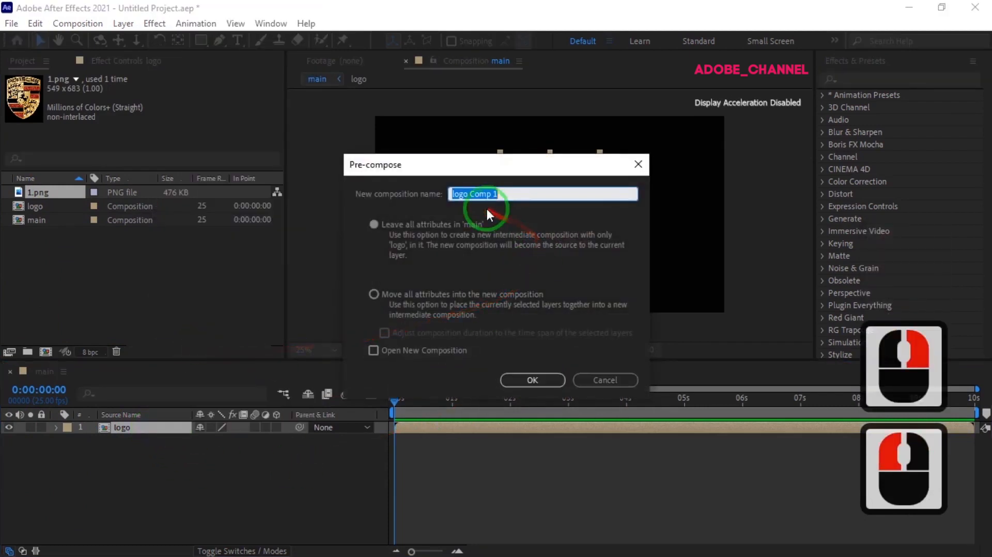
click(528, 380)
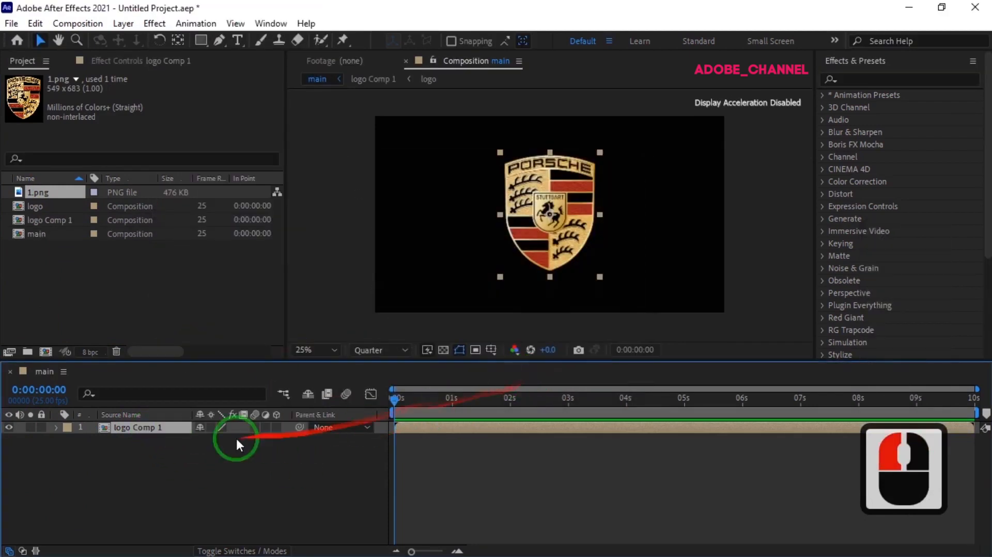
Open logo Comp 1 and draw a tall, narrow rectangular mask on the logo layer, just outside the logo's left edge
double_click(139, 426)
click(131, 425)
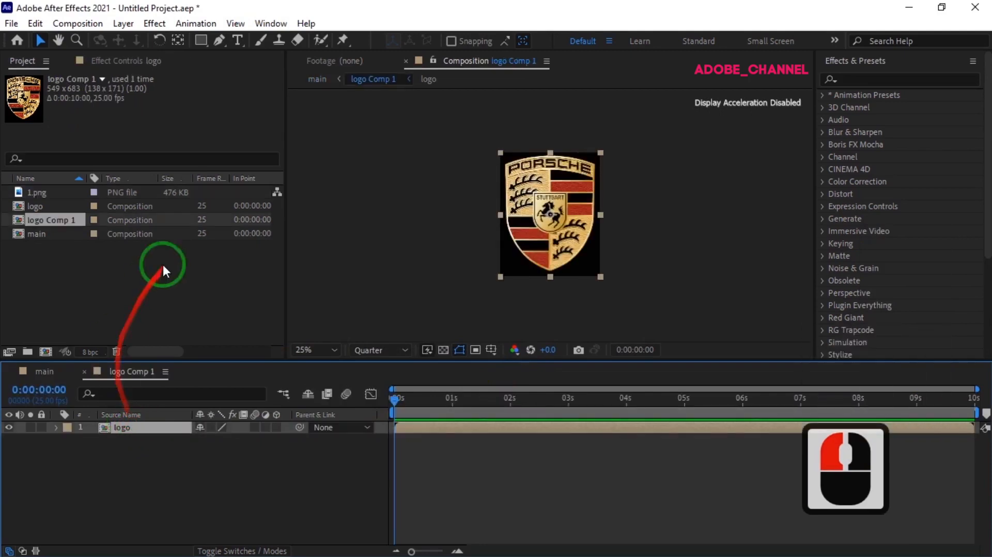
click(201, 40)
drag(497, 148, 480, 280)
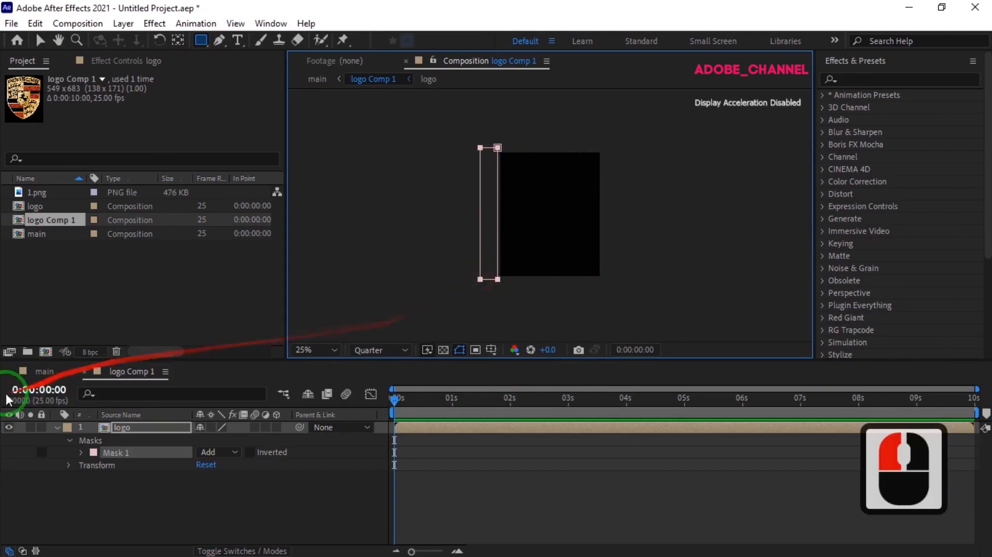
Add a Mask Path keyframe for Mask 1 at 0:00:01:02
click(46, 391)
text(102)
key(Return)
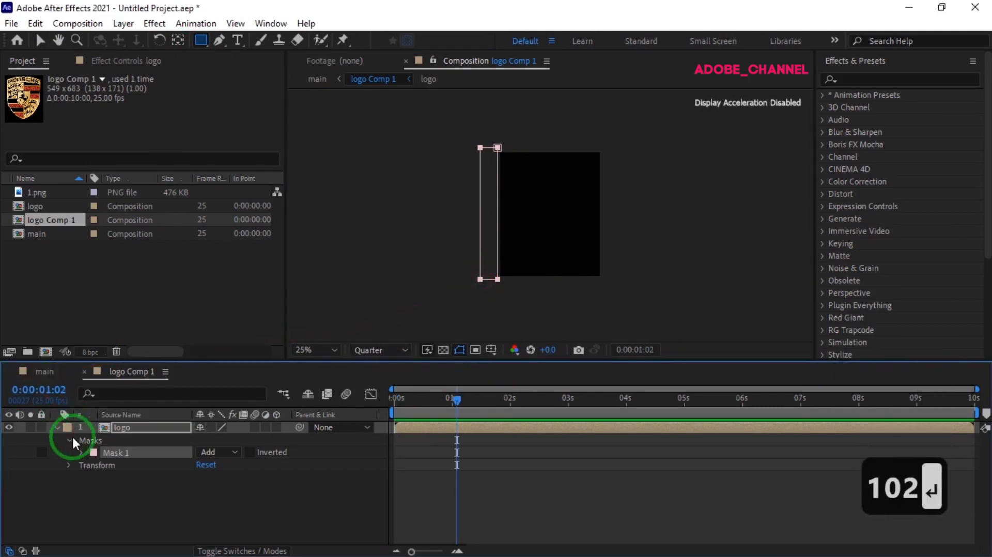
click(81, 452)
click(40, 40)
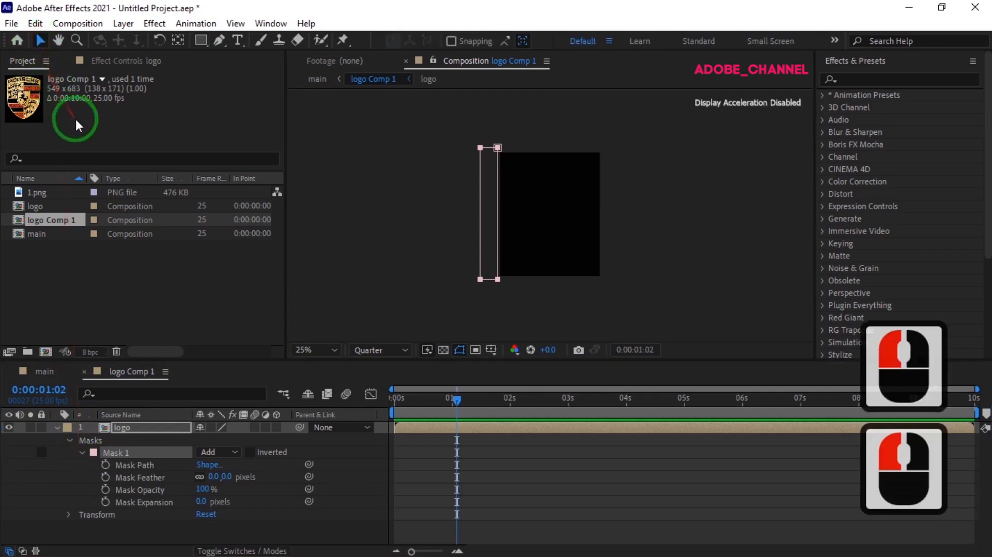
click(105, 464)
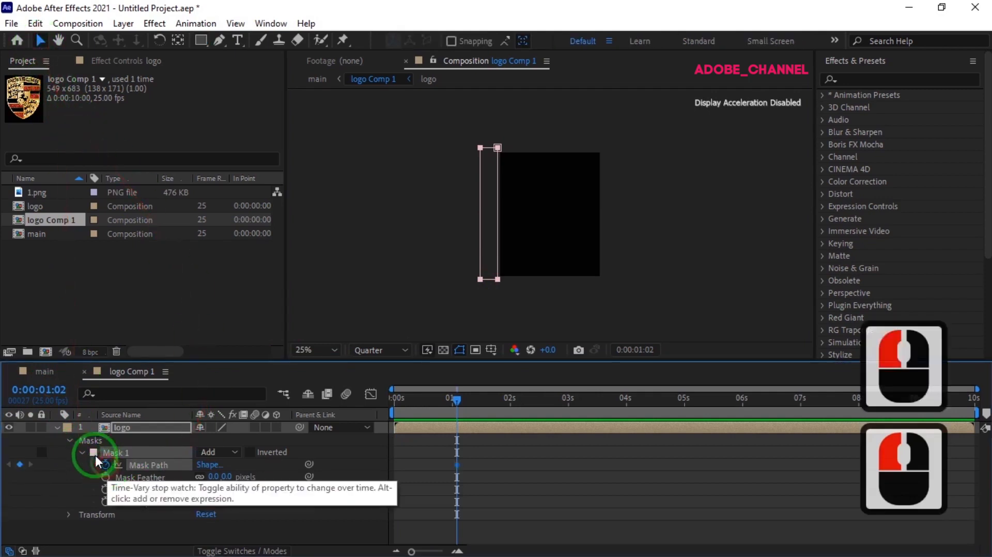
At 0:00:07:00, move the whole mask horizontally across the logo to just beyond its right edge
click(45, 391)
text(700)
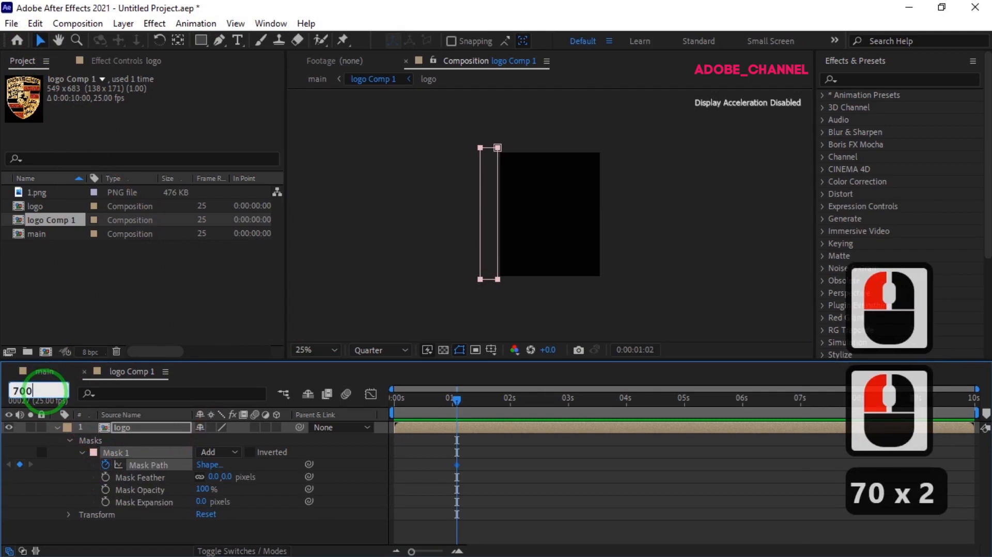
key(Return)
double_click(481, 218)
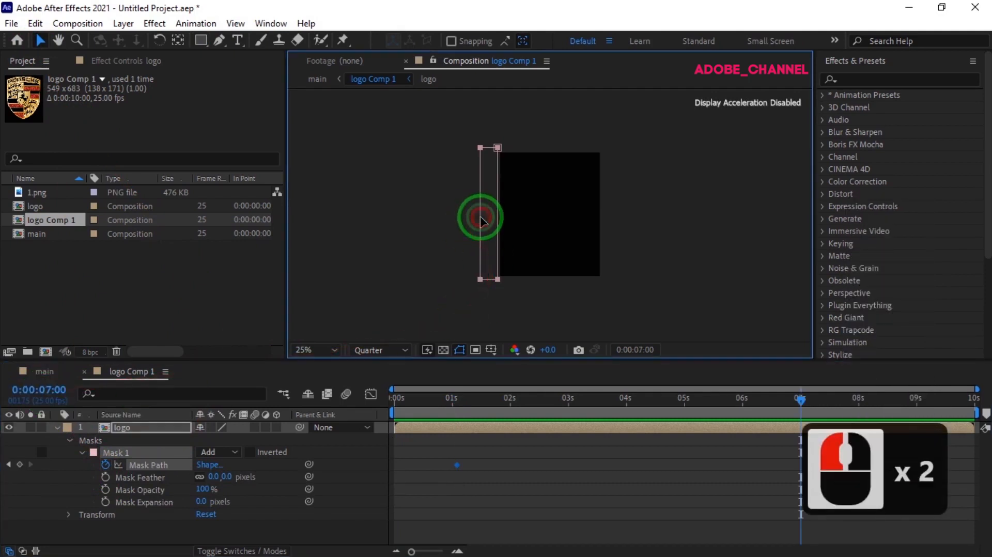
drag(492, 203, 610, 204)
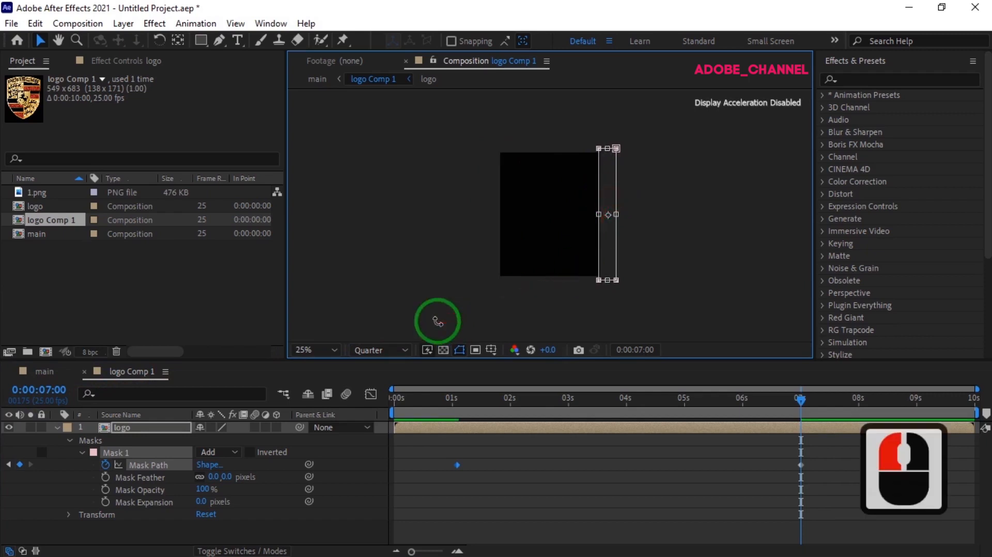
At the 0:00:01:02 keyframe, shift the mask slightly right so it meets the logo's left edge
drag(786, 422, 456, 401)
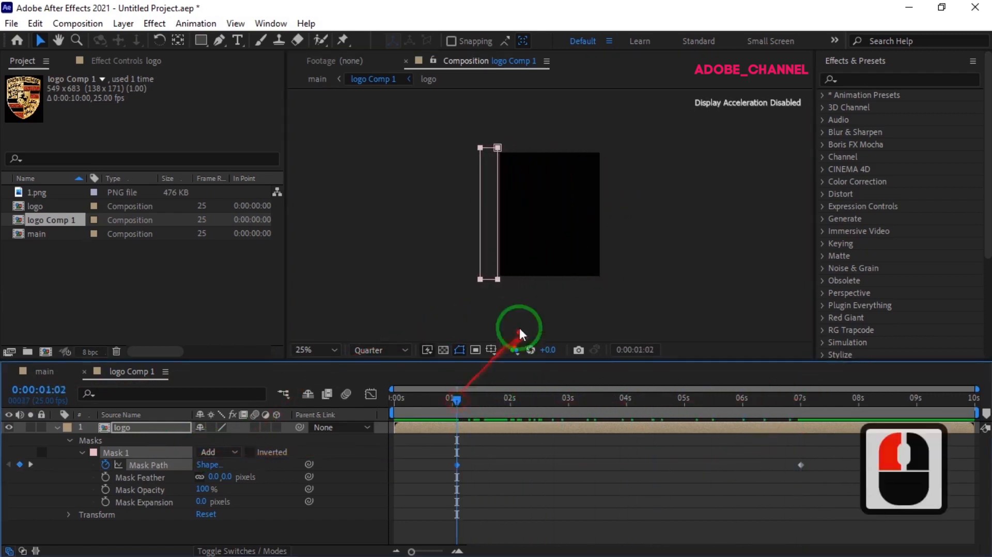
double_click(496, 215)
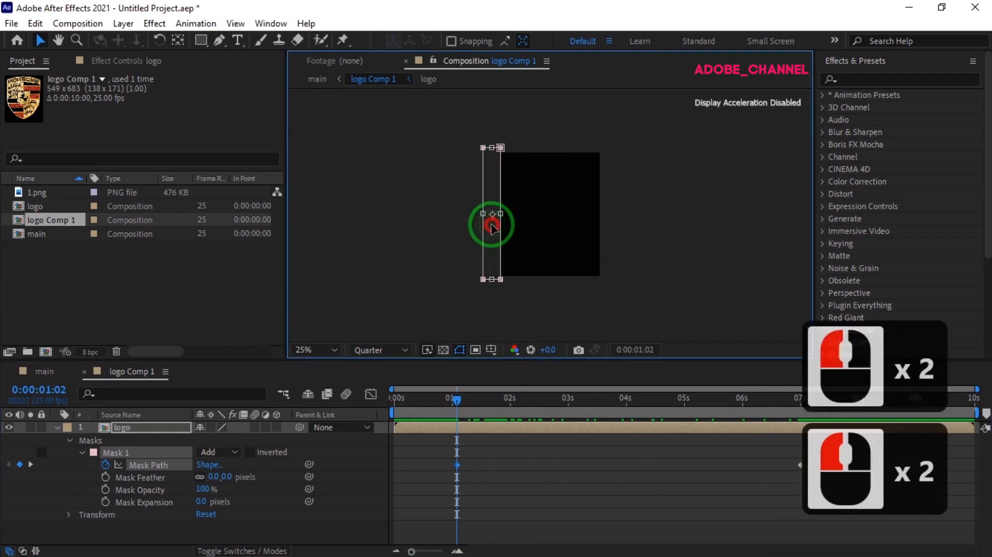
click(579, 411)
Set the Mask Feather of Mask 1 to 20 pixels
click(213, 476)
text(20)
key(Return)
Apply Gaussian Blur to the masked logo layer with Blurriness 25, and preview the moving blurred strip
click(155, 428)
click(884, 80)
click(885, 80)
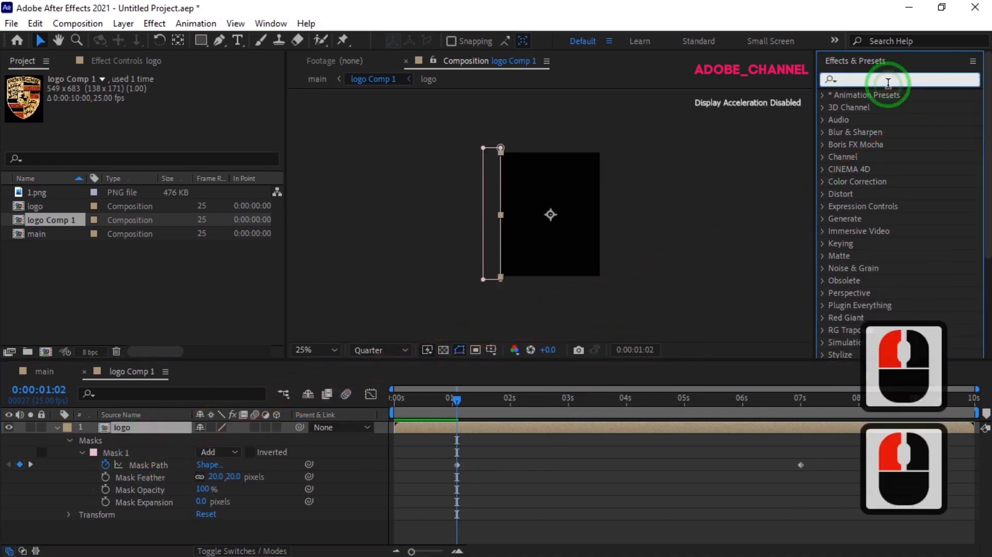
text(gaus)
click(884, 107)
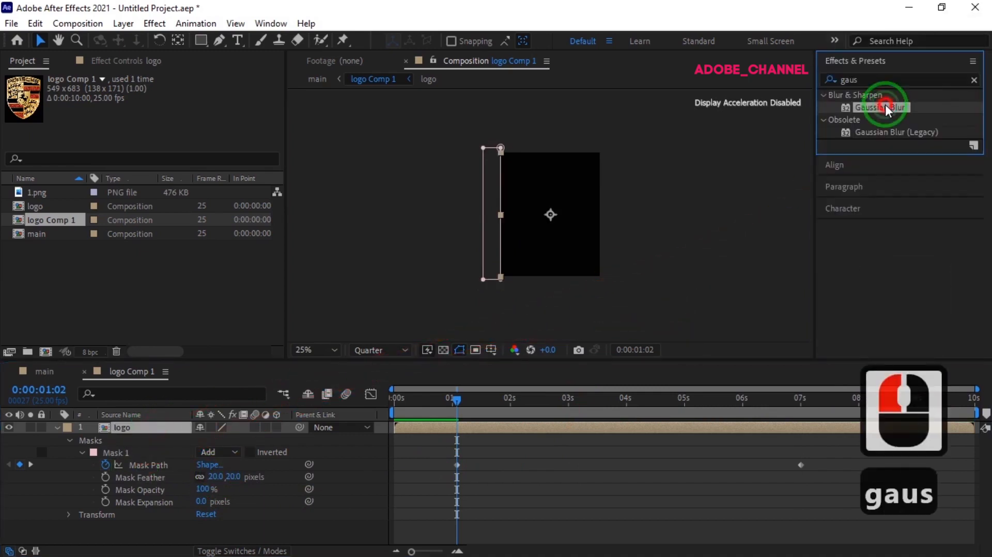
double_click(885, 109)
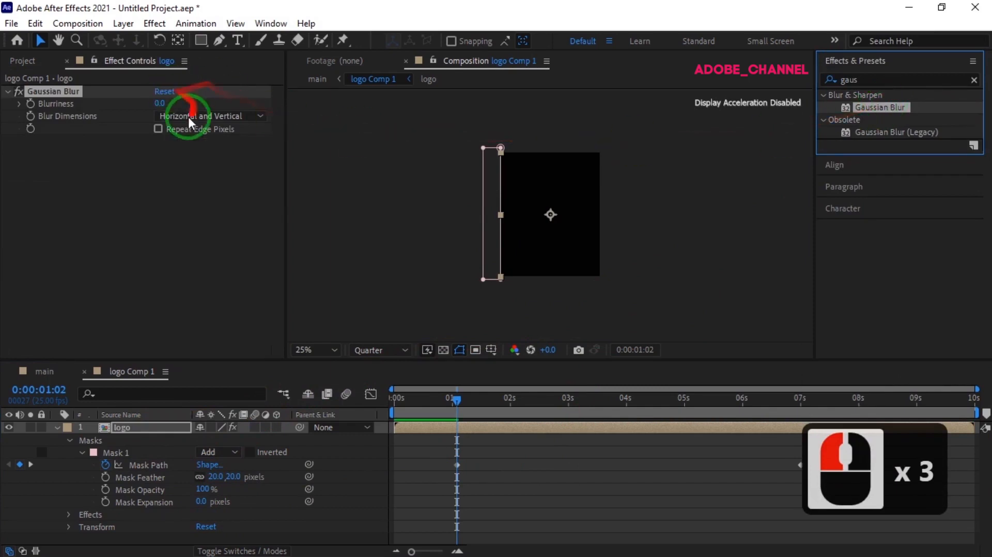
click(162, 104)
text(25)
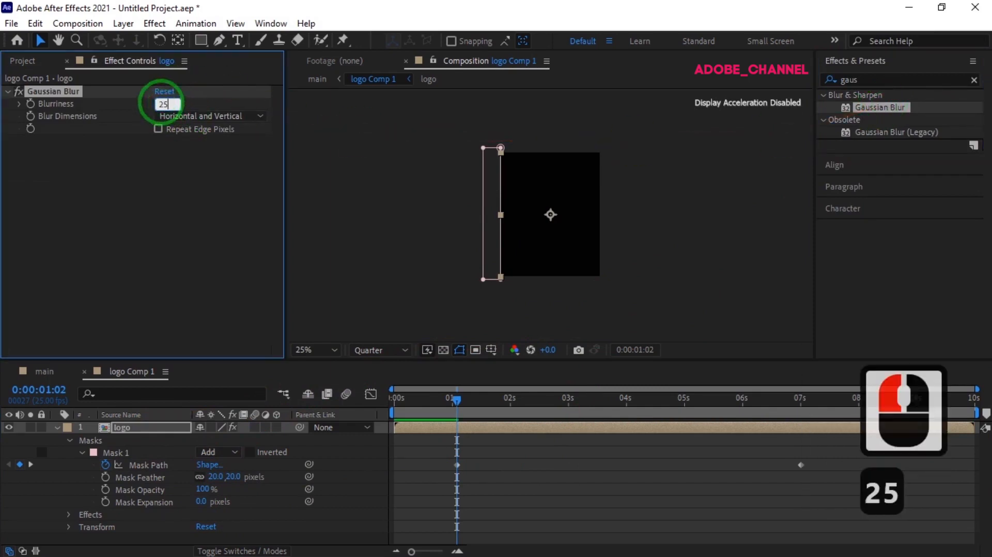
key(Return)
drag(521, 398, 604, 424)
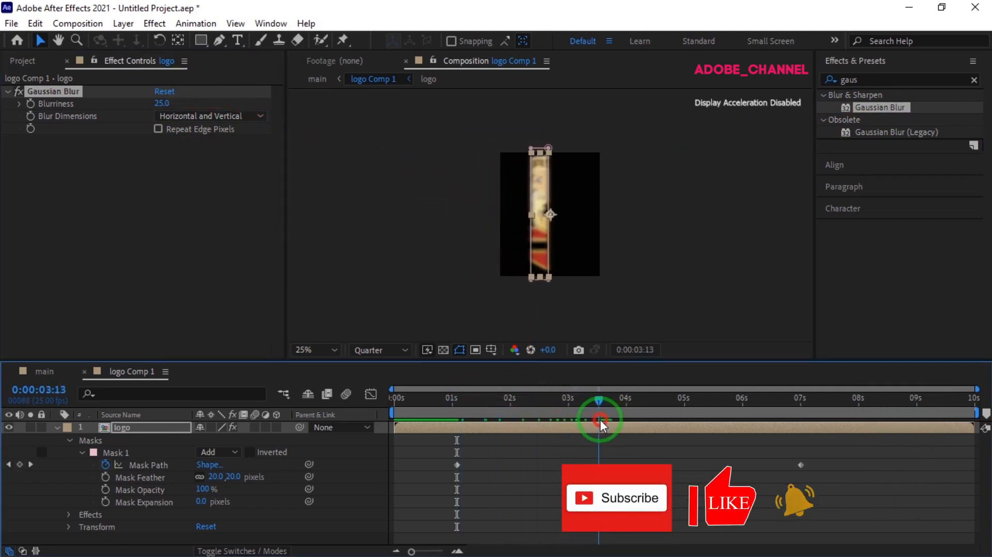
Add the logo composition to the main composition as a layer beneath logo Comp 1
click(40, 371)
click(25, 61)
drag(63, 206, 87, 453)
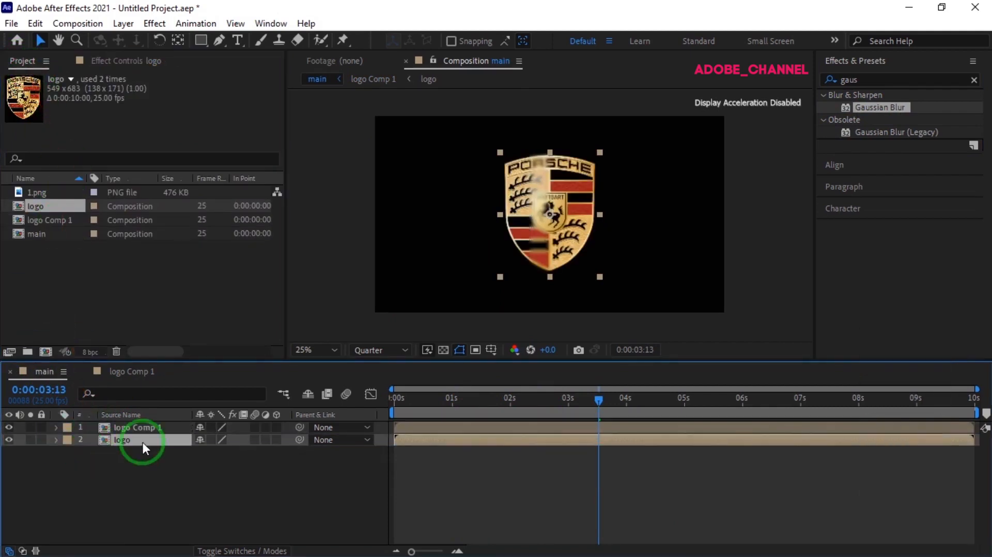
Set the current time to 0:00:00:23 and apply Linear Wipe to the lower logo layer with a wipe angle of -90°
double_click(53, 391)
text(23)
key(Return)
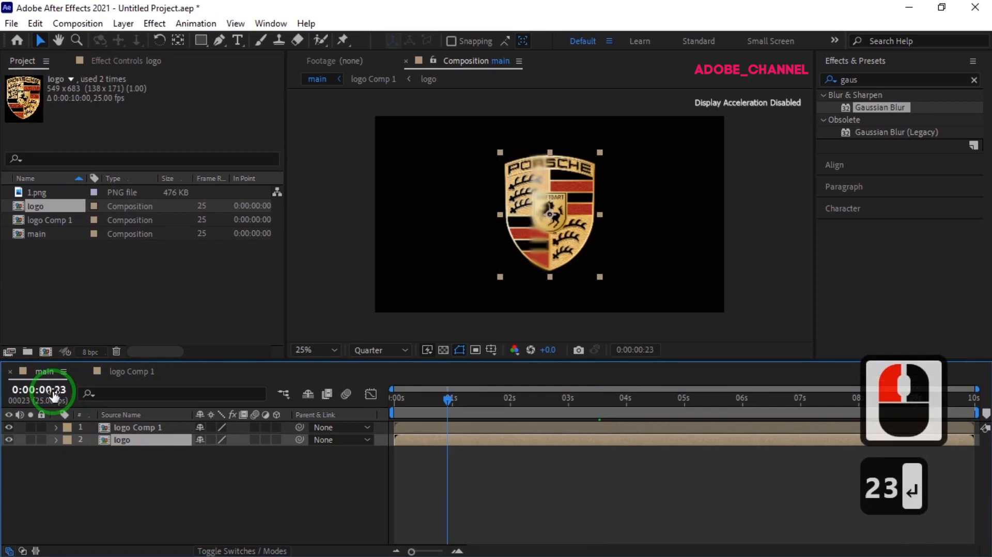
click(874, 80)
text(gaus)
click(829, 83)
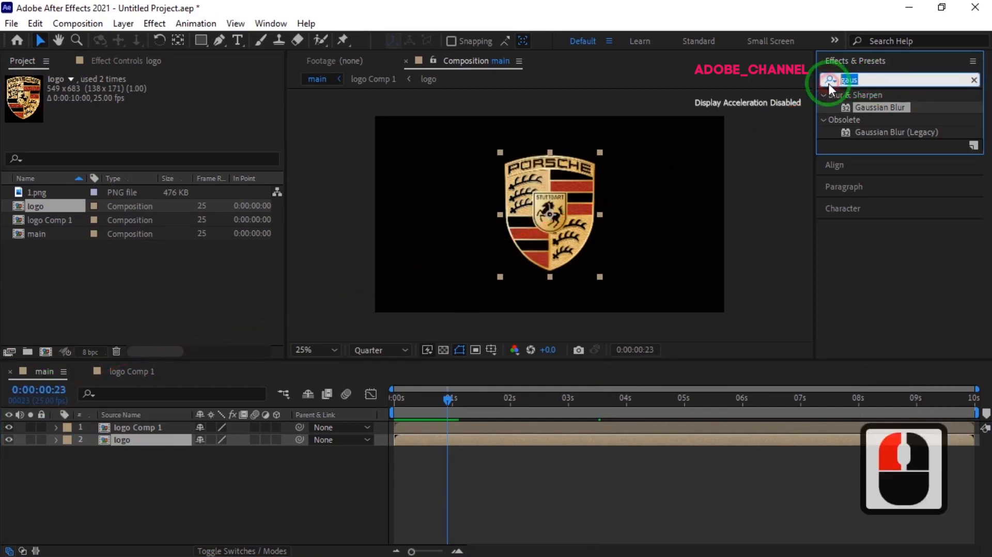
text(linear w)
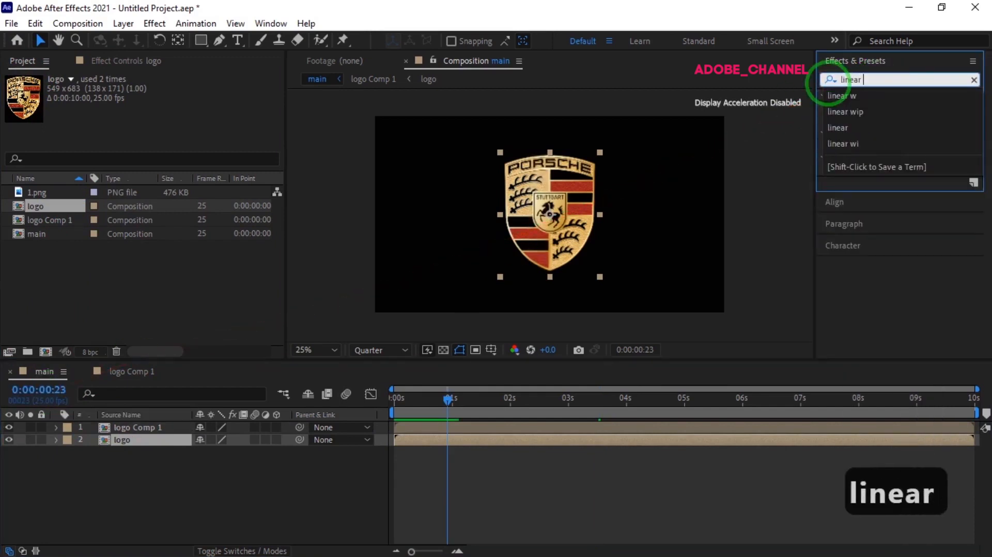
double_click(885, 143)
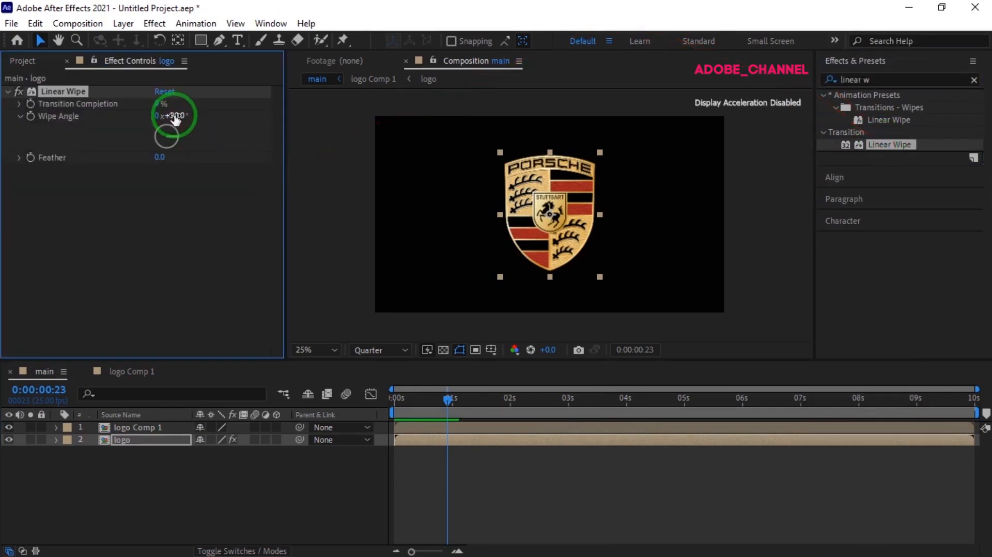
click(175, 115)
text(-9)
key(Return)
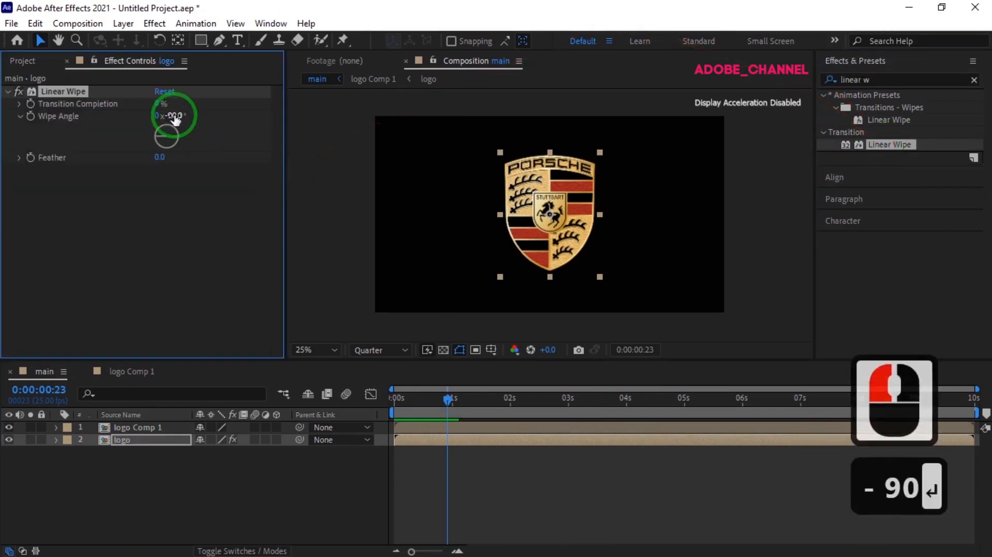
Keyframe the Linear Wipe's Transition Completion at 100% at 0:00:00:23
click(31, 103)
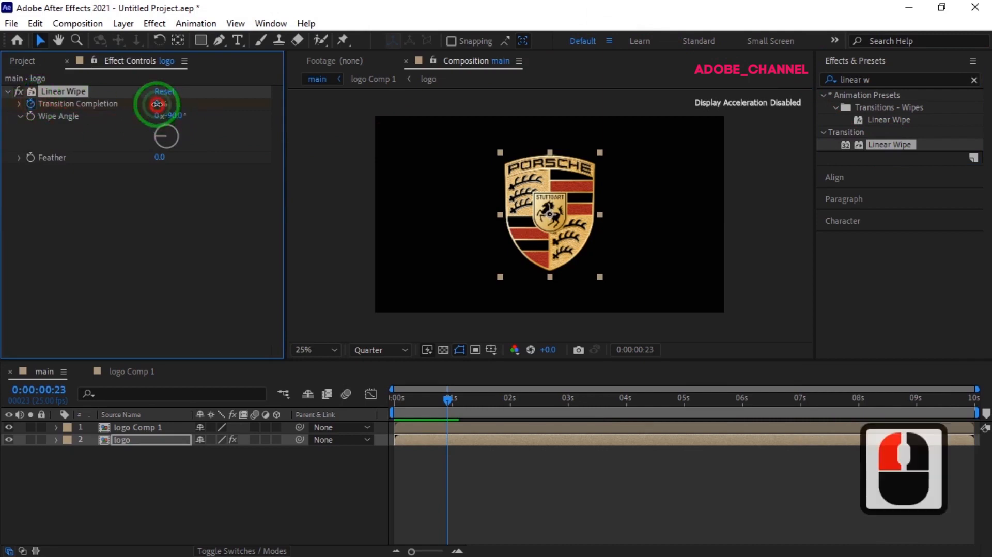
click(157, 103)
text(100)
key(Return)
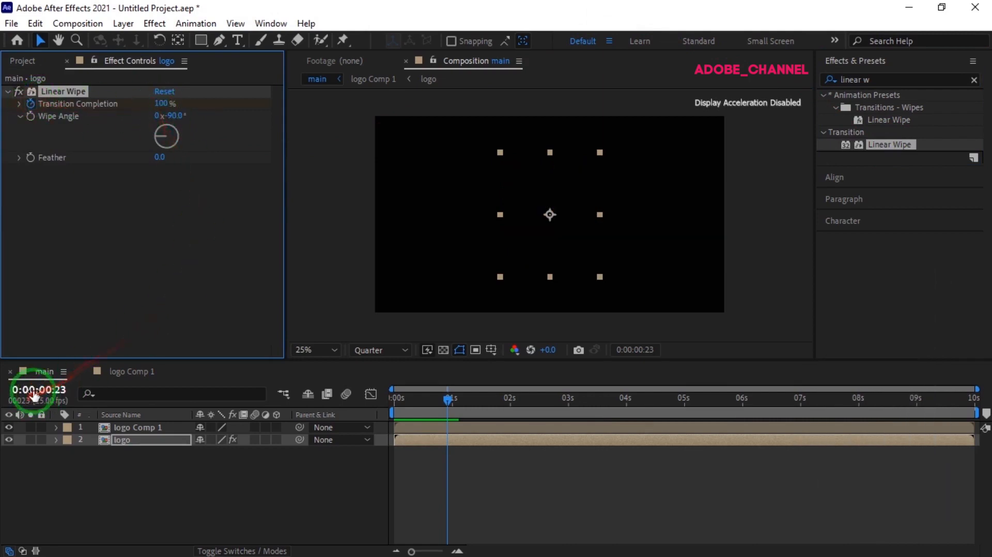
At 0:00:07:00, set the Linear Wipe's Transition Completion to 0%
click(49, 389)
text(7:00)
key(Return)
click(163, 104)
text(0)
key(Return)
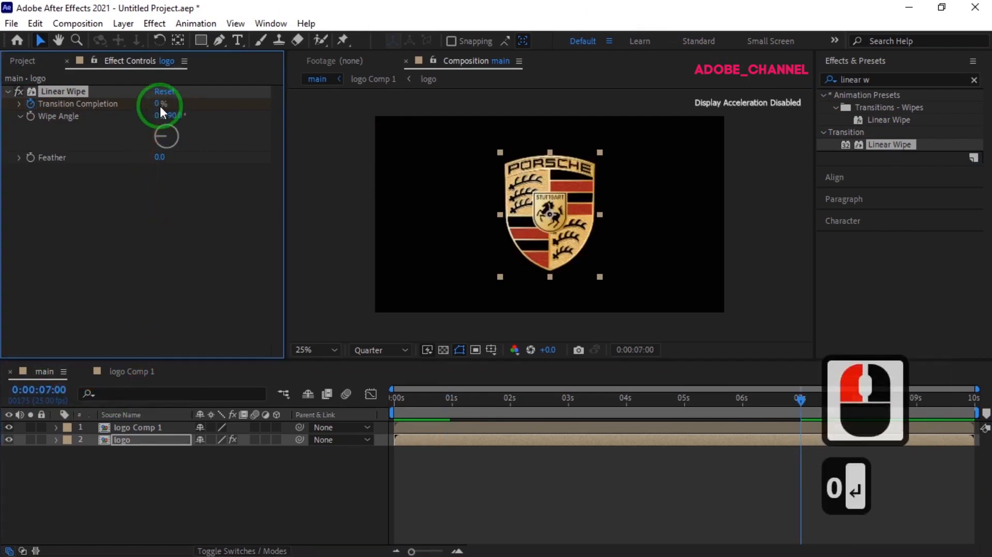
Set the Linear Wipe's Feather to 10 and preview the logo reveal around 0:00:03:13
click(161, 157)
text(10)
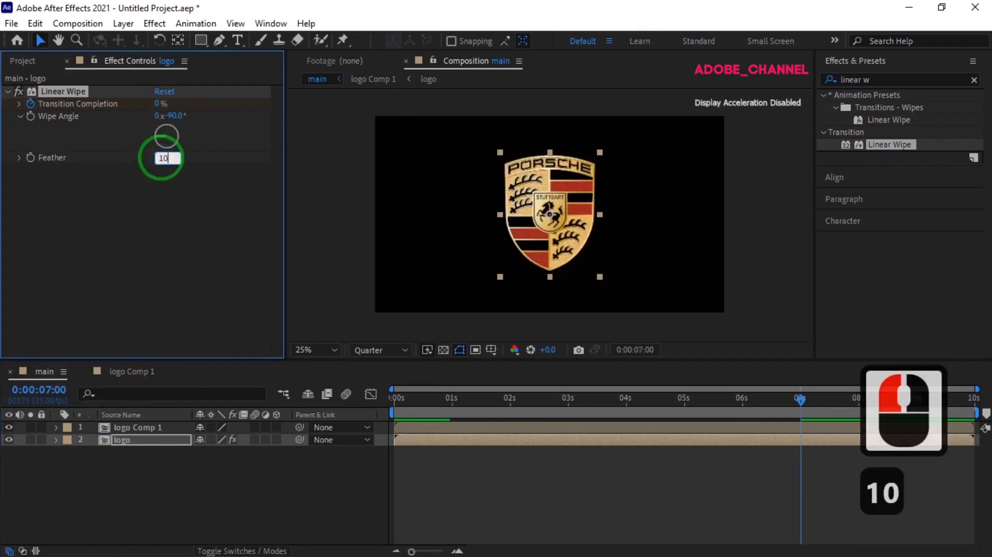
key(Return)
click(795, 425)
drag(799, 401, 600, 415)
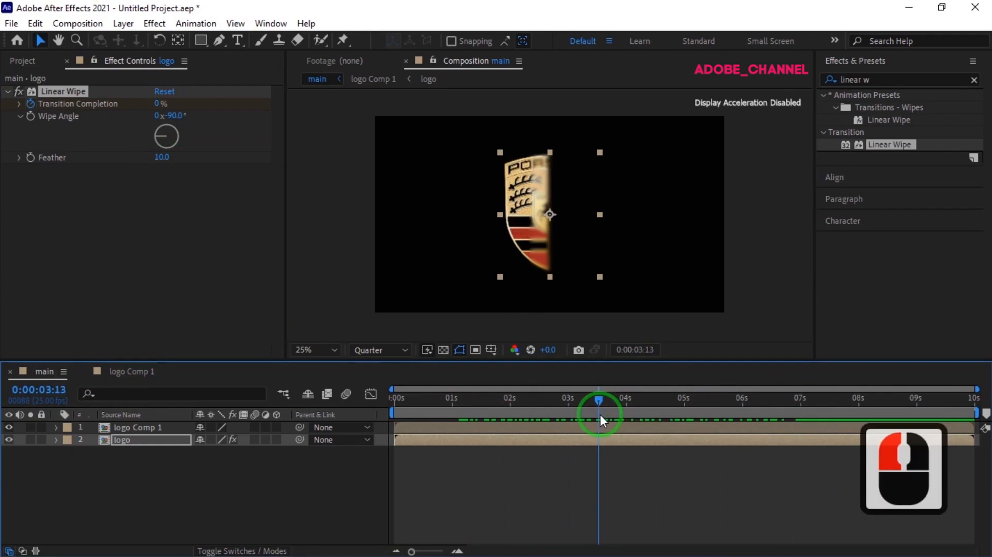
Create a black 1920 x 1080 px solid named particular at the top of the main composition's layer stack
right_click(208, 485)
mouse_move(259, 318)
click(443, 348)
text(particular)
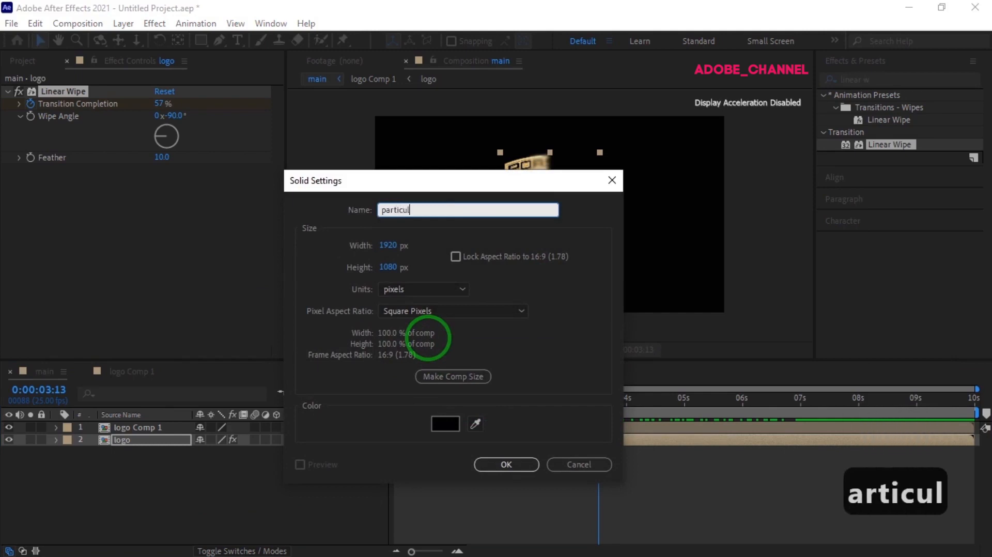
click(507, 464)
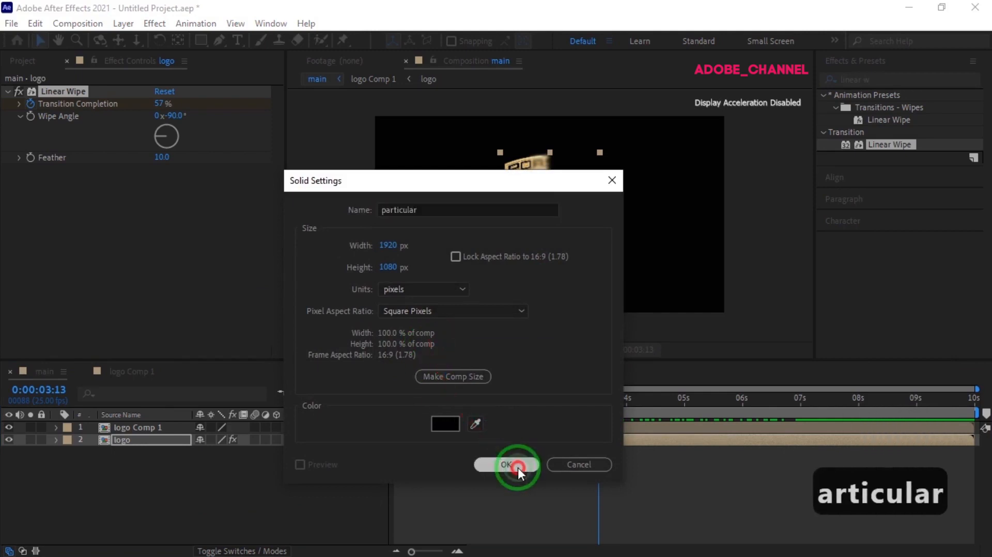
drag(164, 435, 162, 423)
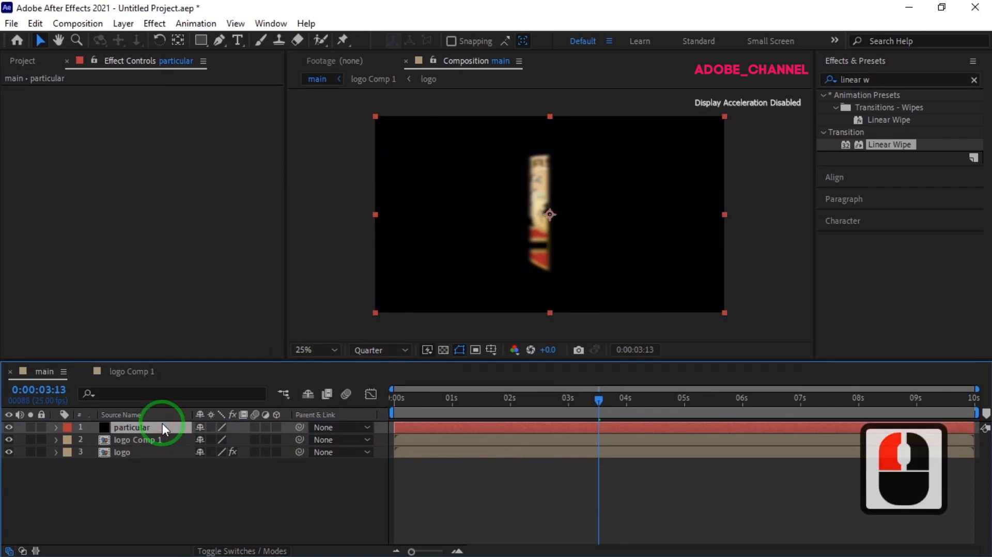
Apply the RG Trapcode Particular effect to the particular solid
click(829, 80)
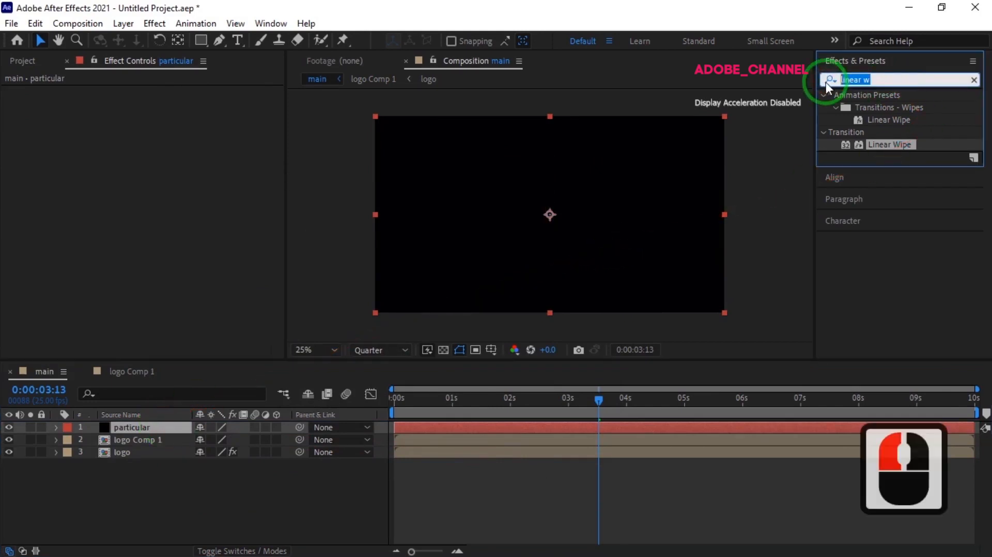
text(particular)
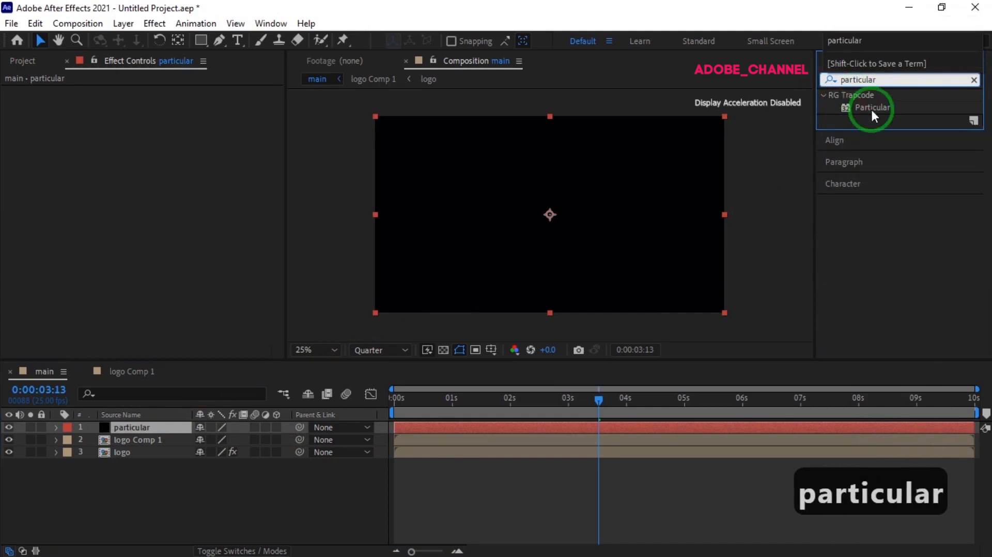
double_click(870, 107)
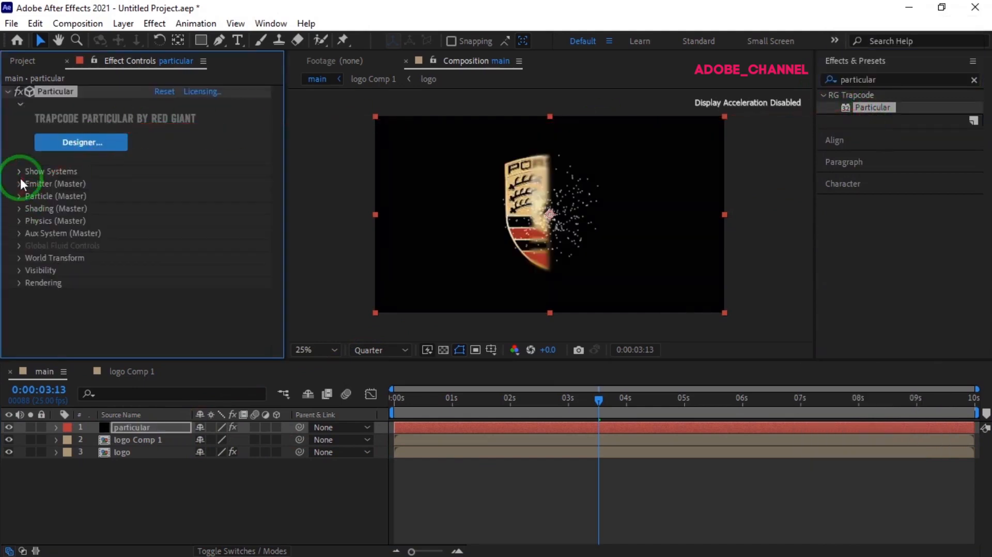
Set Particular's emitter to 15000 particles per second and its Emitter Type to Layer
click(20, 182)
scroll(22, 182, down, 3)
click(162, 115)
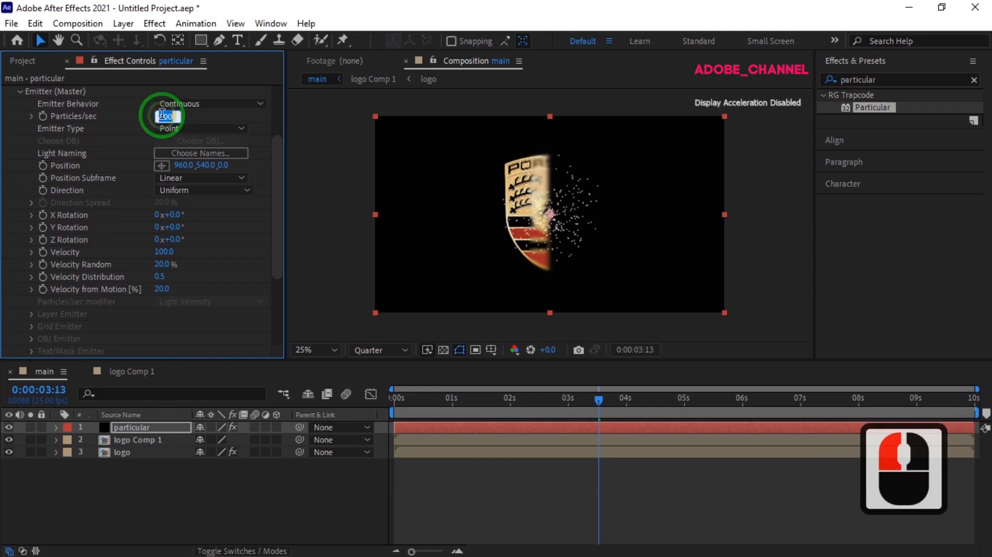
text(15000)
key(Return)
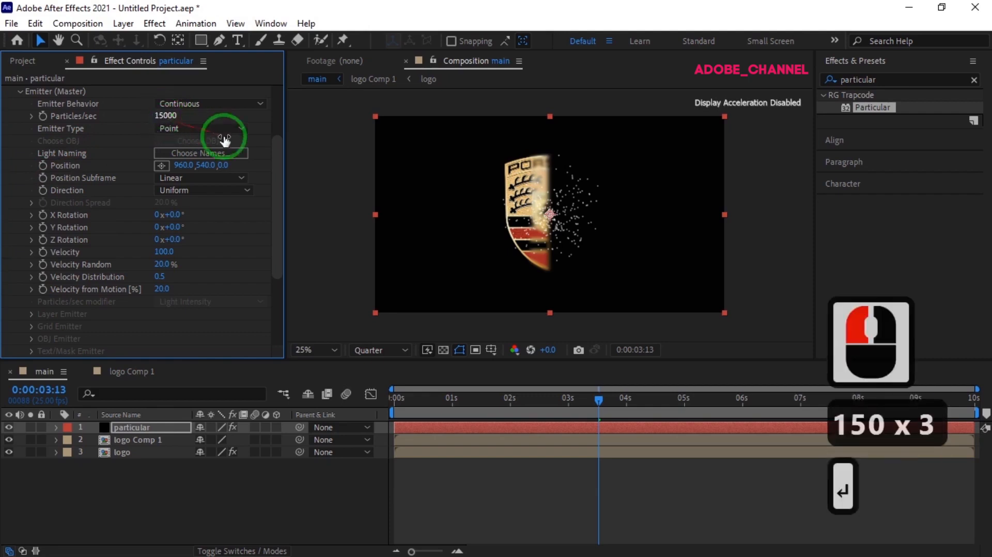
click(242, 127)
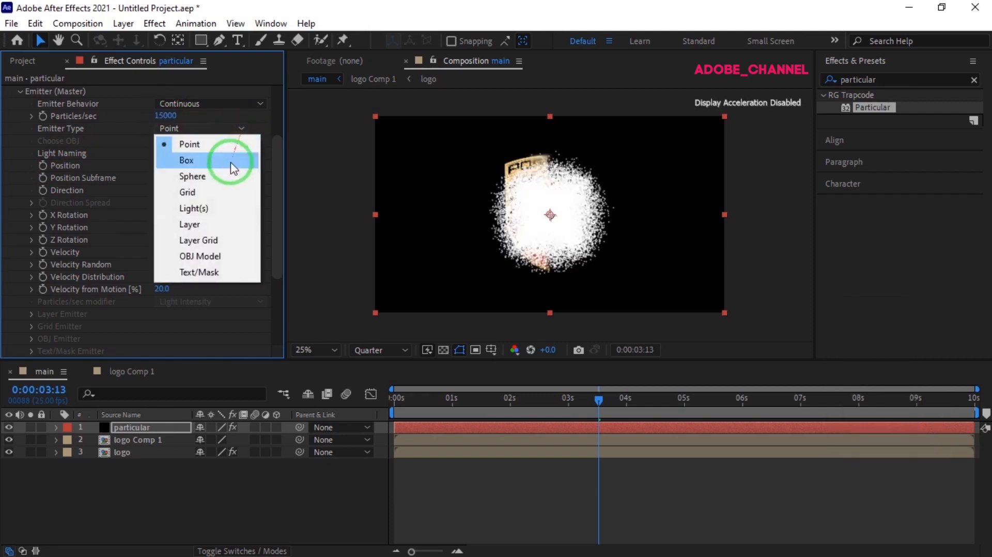
click(214, 223)
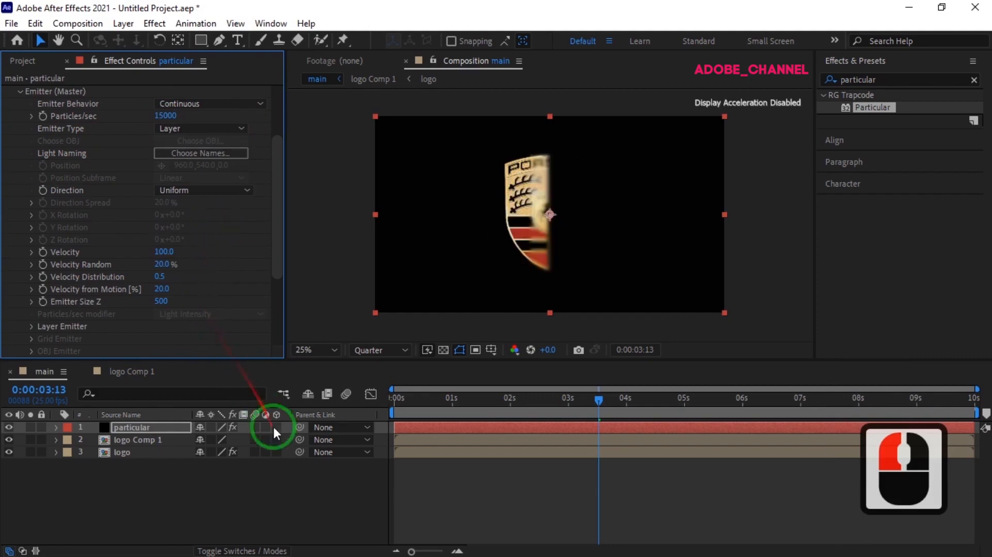
Make logo Comp 1 a 3D layer and assign it as the source layer of Particular's Layer Emitter
click(277, 440)
click(277, 261)
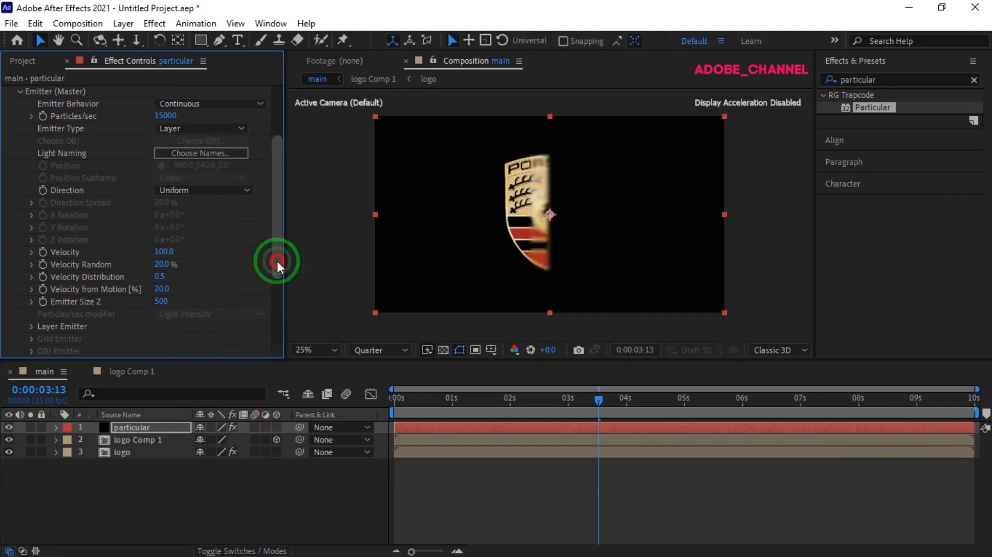
drag(277, 262, 274, 287)
click(31, 258)
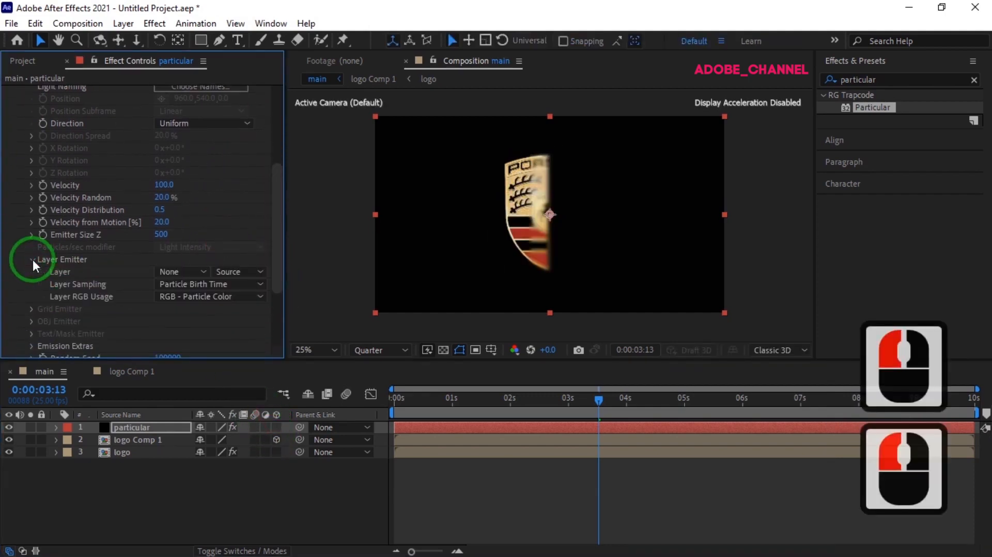
click(191, 272)
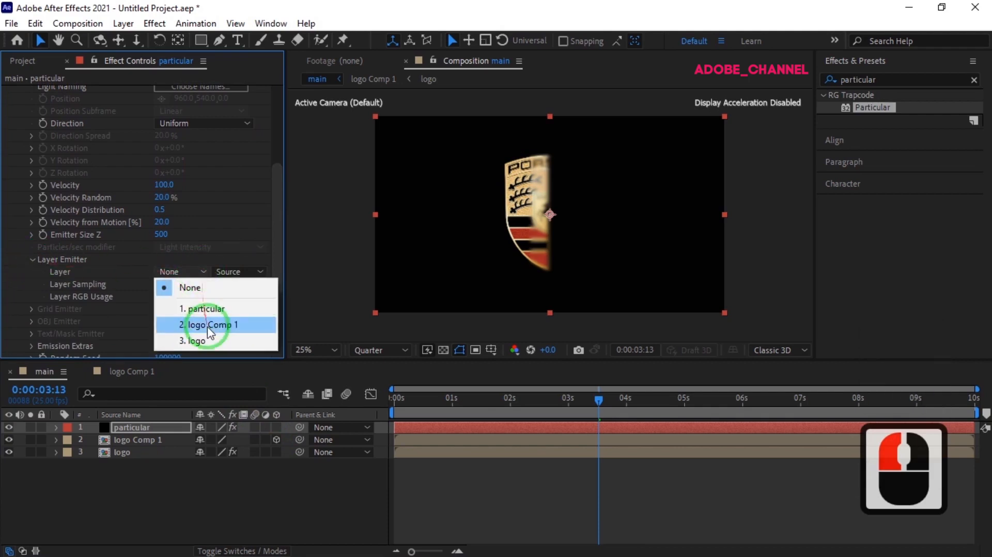
click(209, 325)
Set the emitter's Direction to Disc with a Direction Spread of 100%
drag(274, 240, 267, 207)
click(245, 183)
click(195, 249)
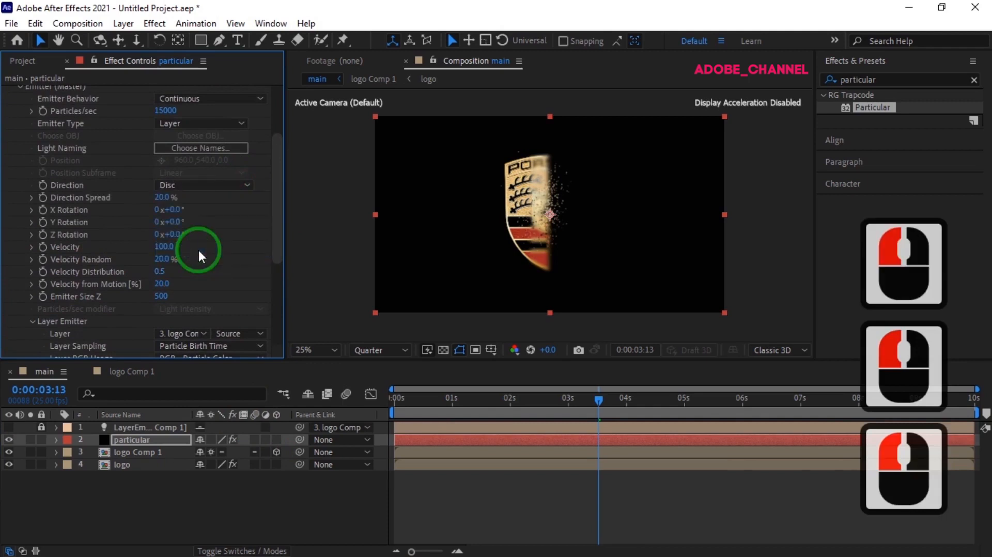
click(161, 198)
text(100)
key(Return)
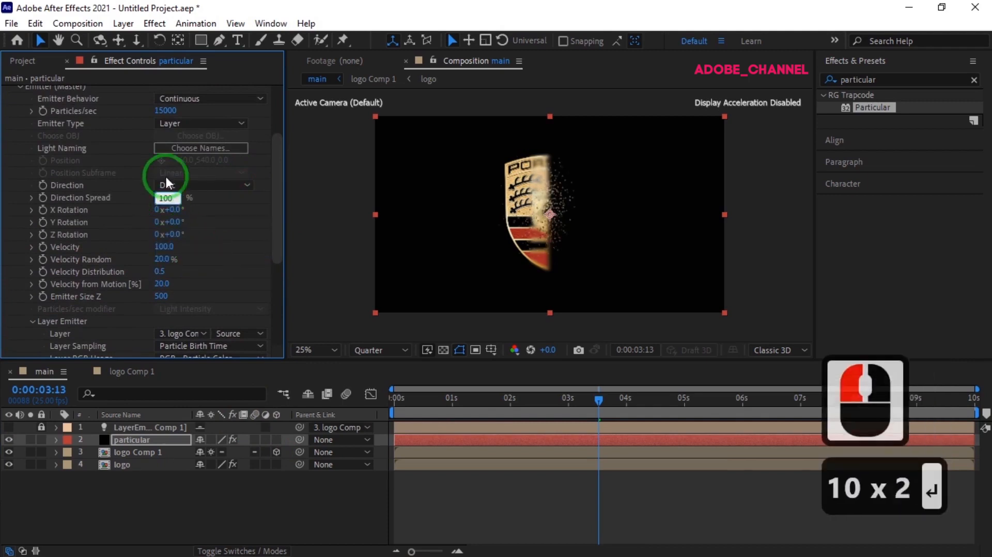
Set the emitter's Velocity to -10, Velocity Distribution to 0 and Emitter Size Z to 100
click(165, 246)
key(Return)
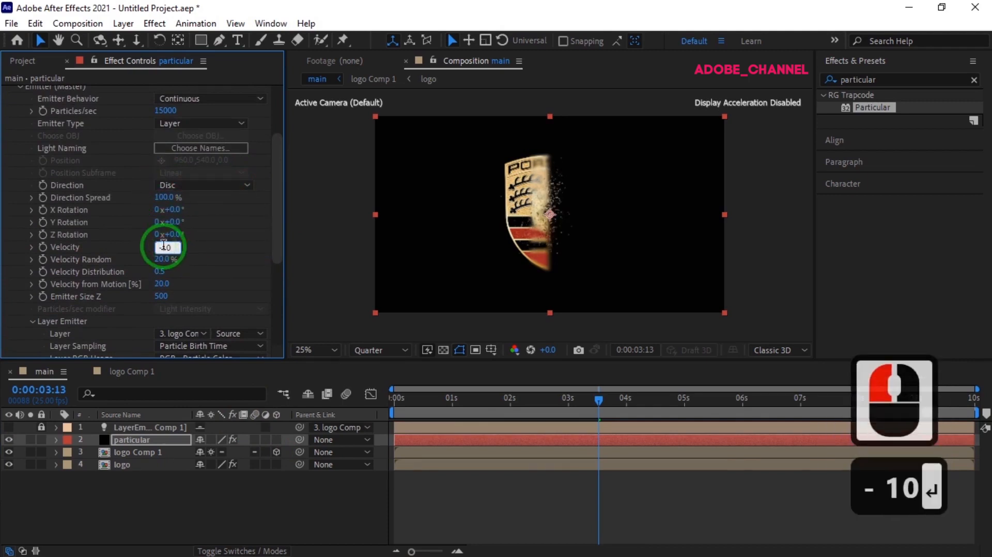
click(160, 272)
text(0)
key(Return)
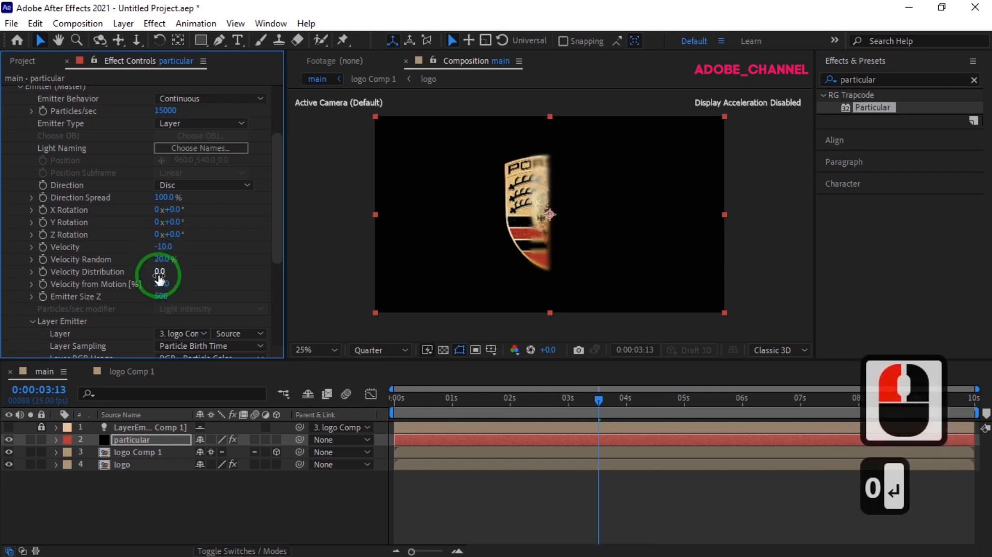
click(159, 297)
text(100)
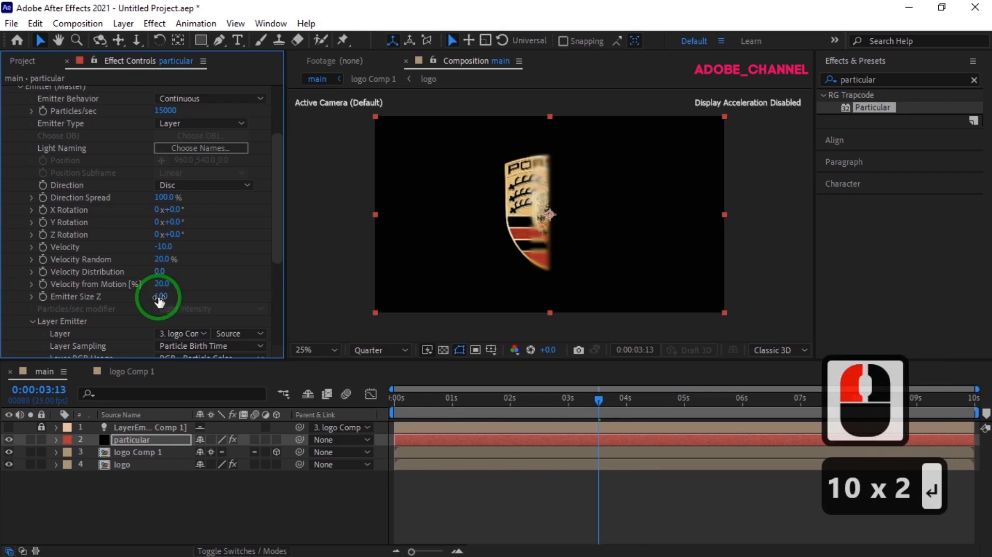
In Particular's master particle settings, set Life to 0.5 seconds and Life Random to 100%
scroll(54, 302, down, 3)
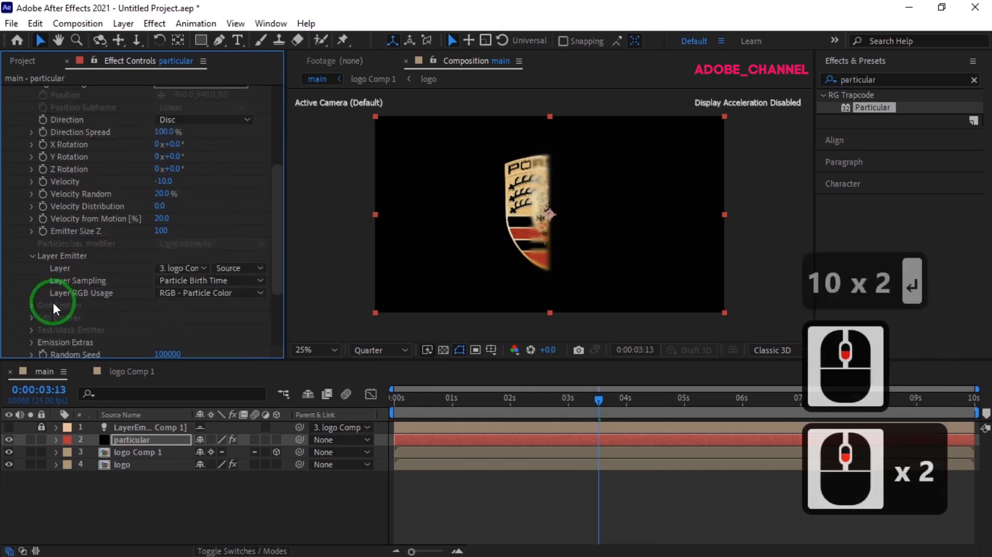
click(18, 301)
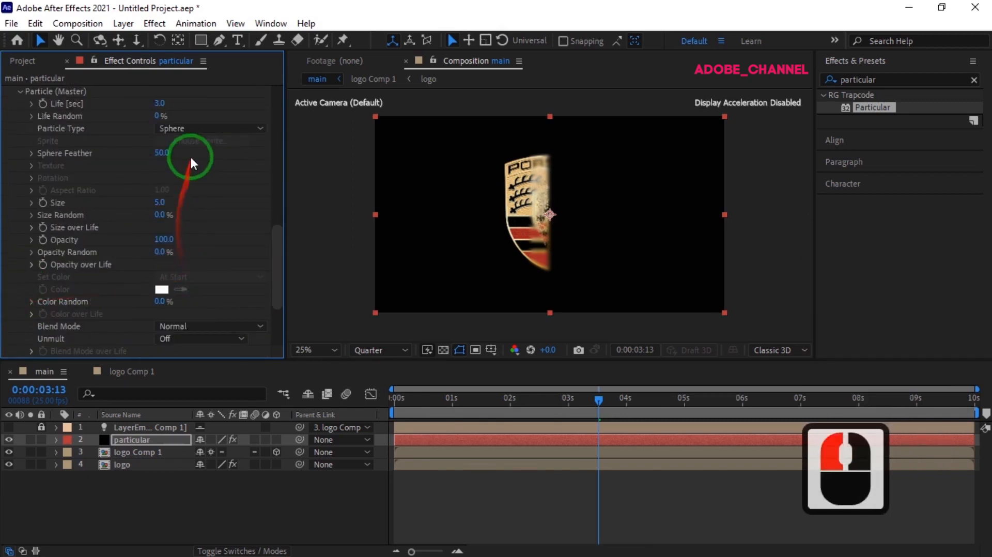
click(161, 103)
text(0.)
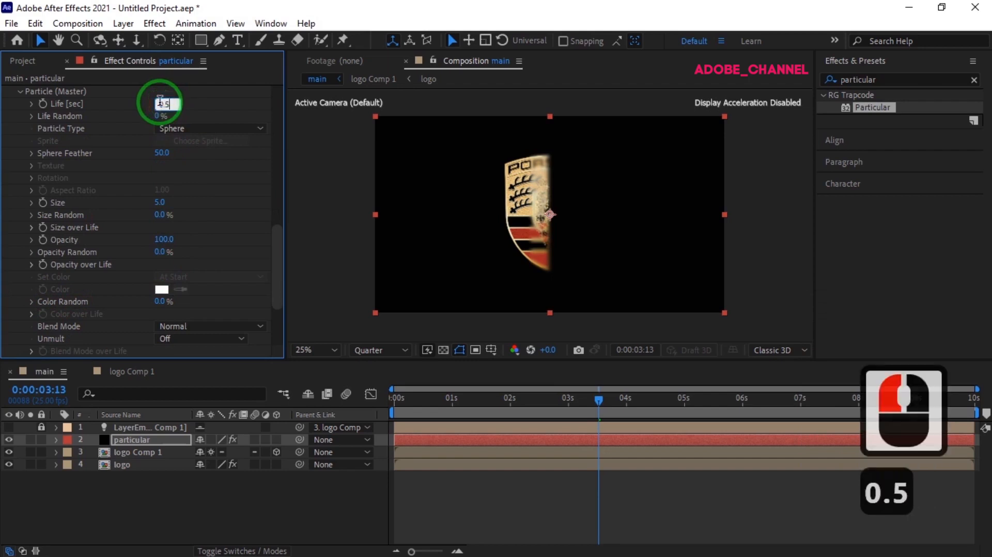
text(5)
key(Return)
click(156, 115)
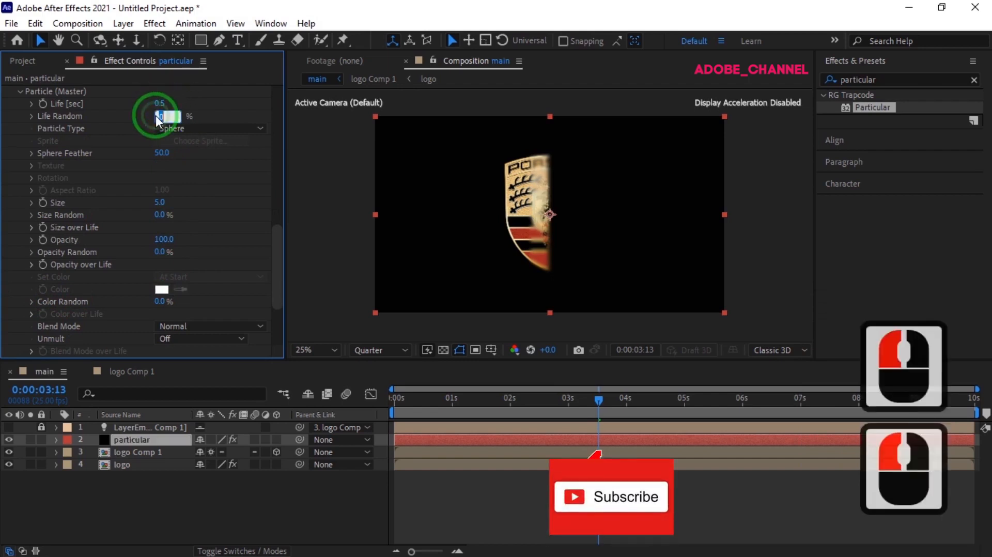
text(100)
key(Return)
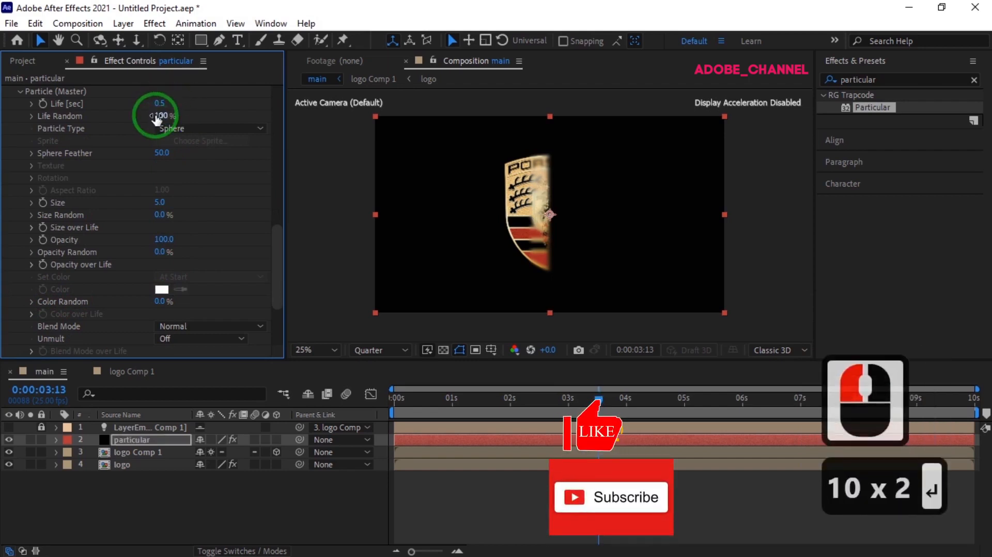
Set the particles' Sphere Feather to 100, Size to 10 and Blend Mode to Add
click(160, 153)
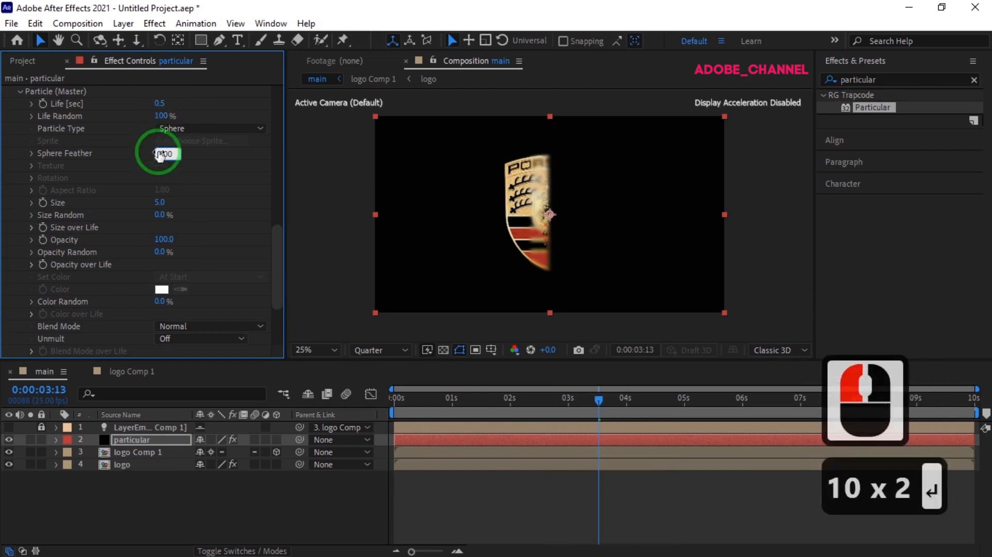
text(10)
key(Return)
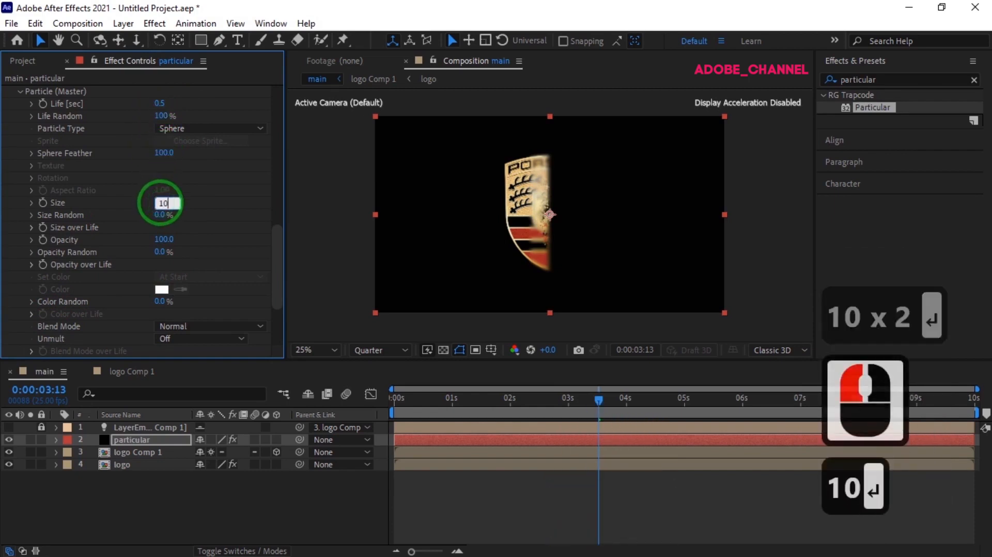
click(261, 327)
click(212, 343)
In Particular's master physics settings, set Gravity to -300 and Physics Time Factor to 2
drag(277, 296, 278, 324)
click(22, 292)
click(156, 250)
text(-300)
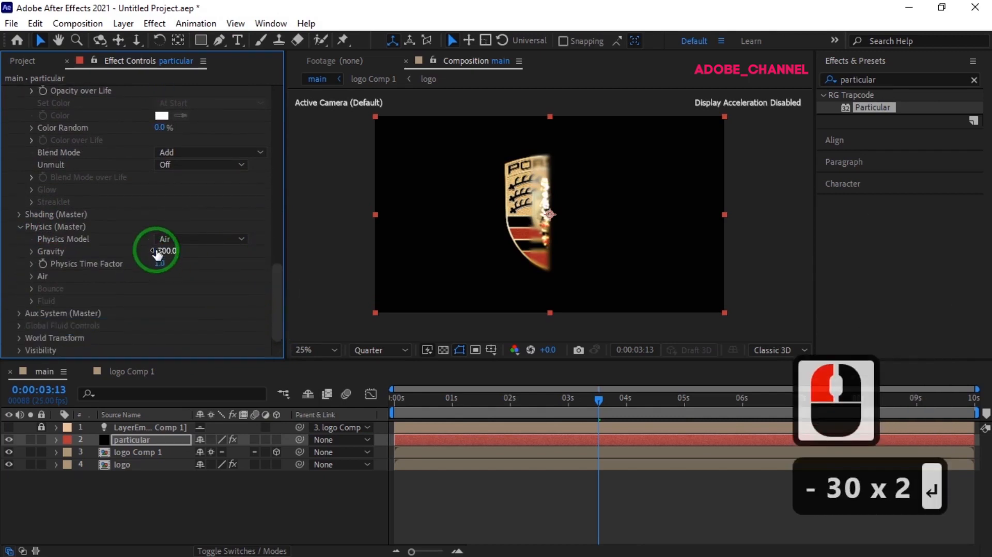
click(161, 265)
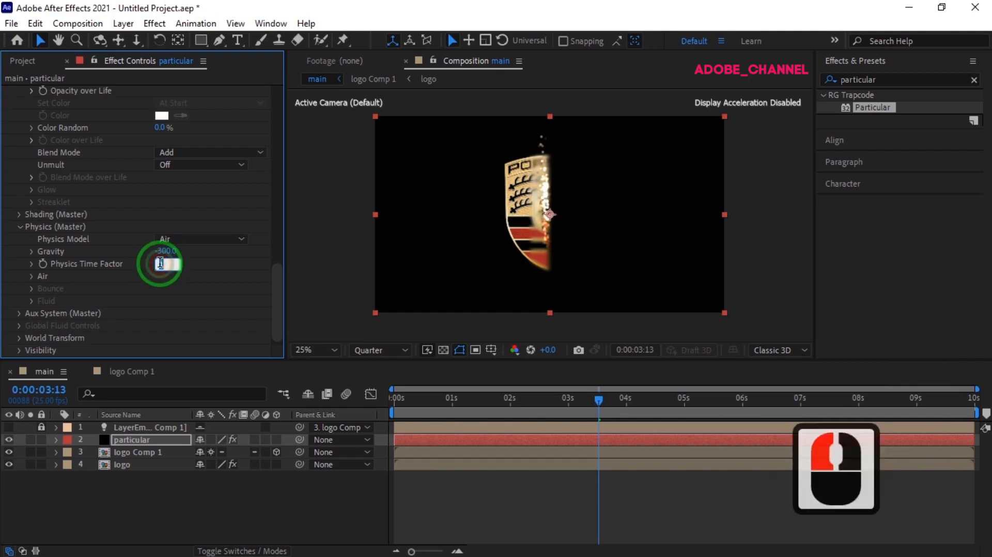
text(2)
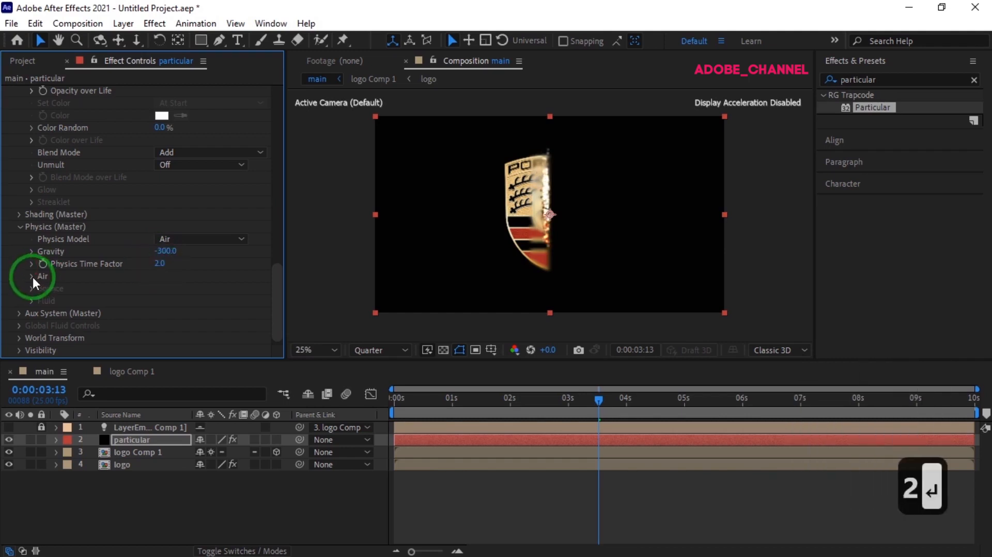
In the Air physics settings, set Spin Amplitude to 250, Spin Frequency to 10.2 and Fade-in Spin to 36 seconds
click(32, 276)
scroll(150, 258, down, 3)
click(157, 251)
text(250)
key(Return)
click(160, 264)
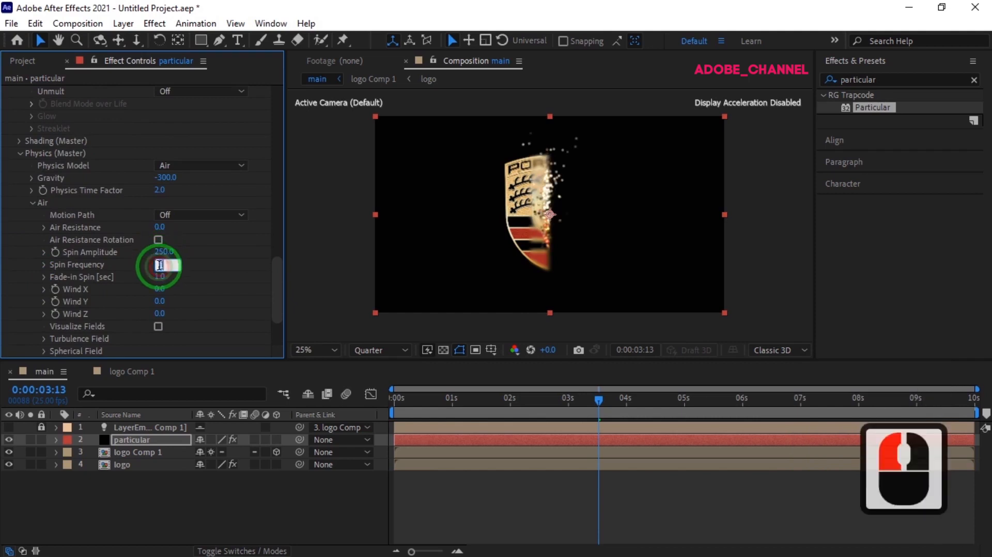
text(10.2)
key(Return)
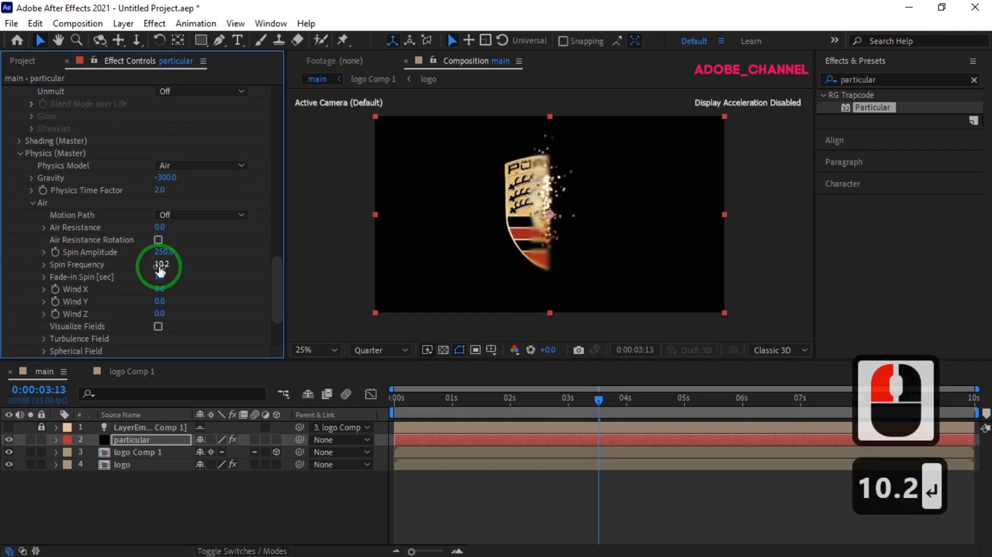
click(160, 277)
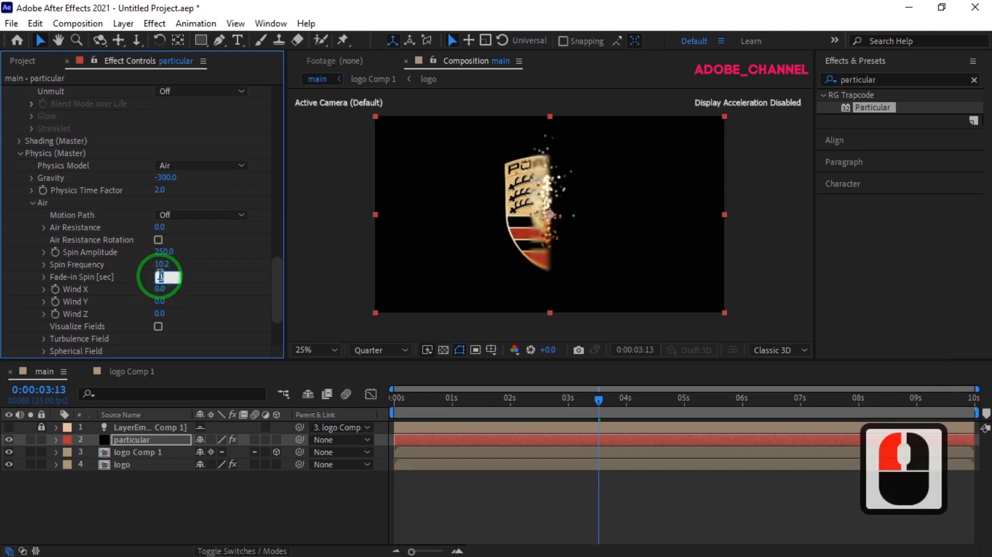
text(36)
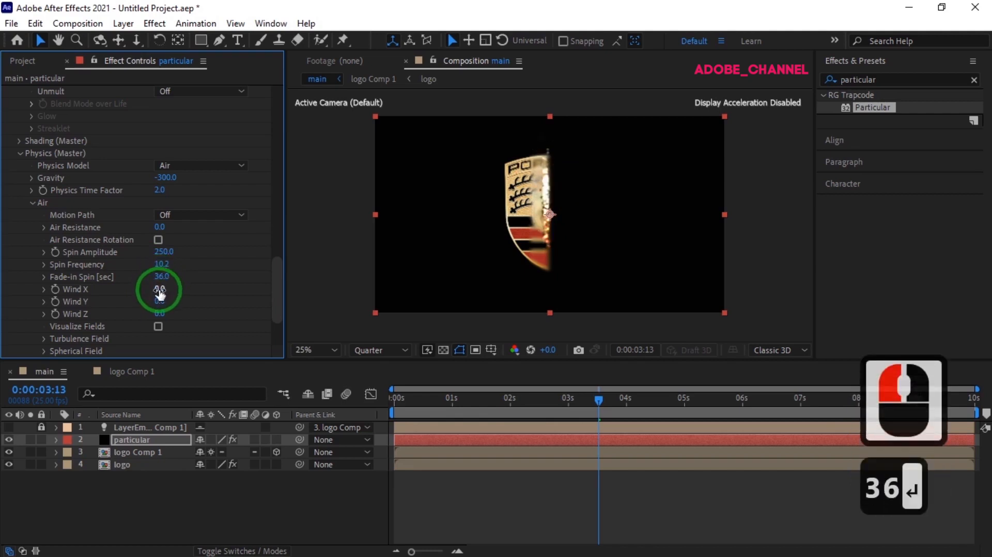
Set the Air physics wind to 109 in X, 113 in Y and -50 in Z
click(160, 291)
text(109)
key(Return)
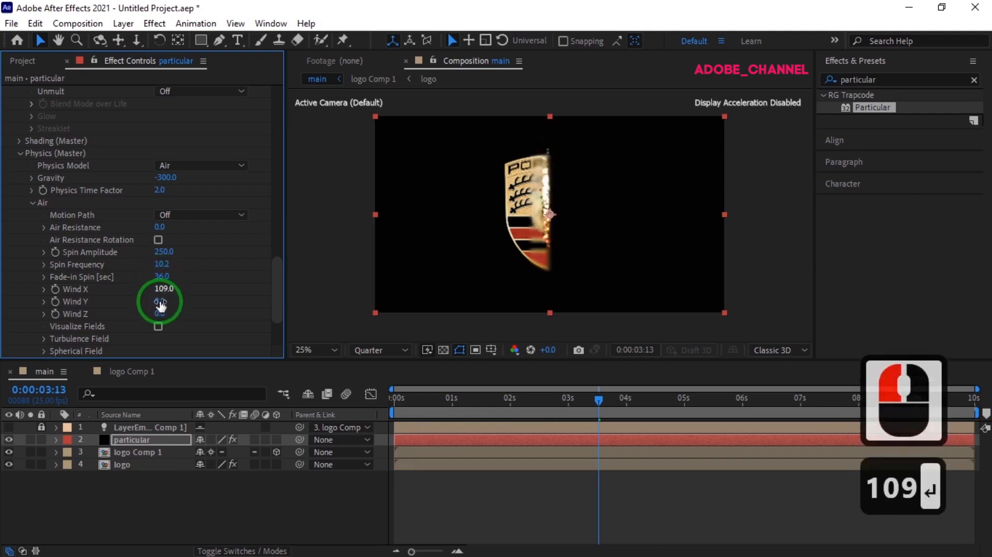
click(160, 303)
text(113)
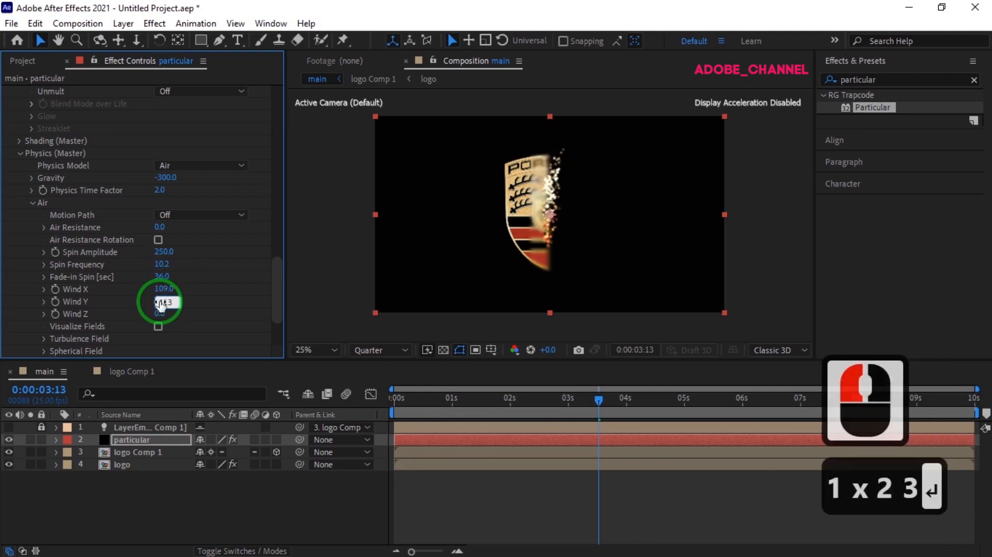
click(158, 315)
text(-50)
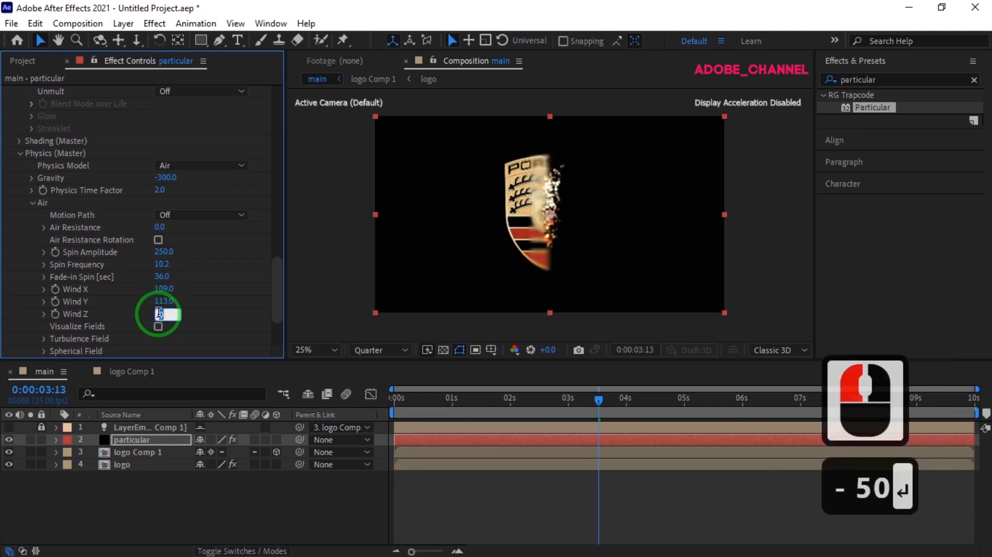
In the Turbulence Field, set Affect Size to 110, Affect Position to -367 and Fade-in Time to 1 second
click(48, 339)
click(160, 191)
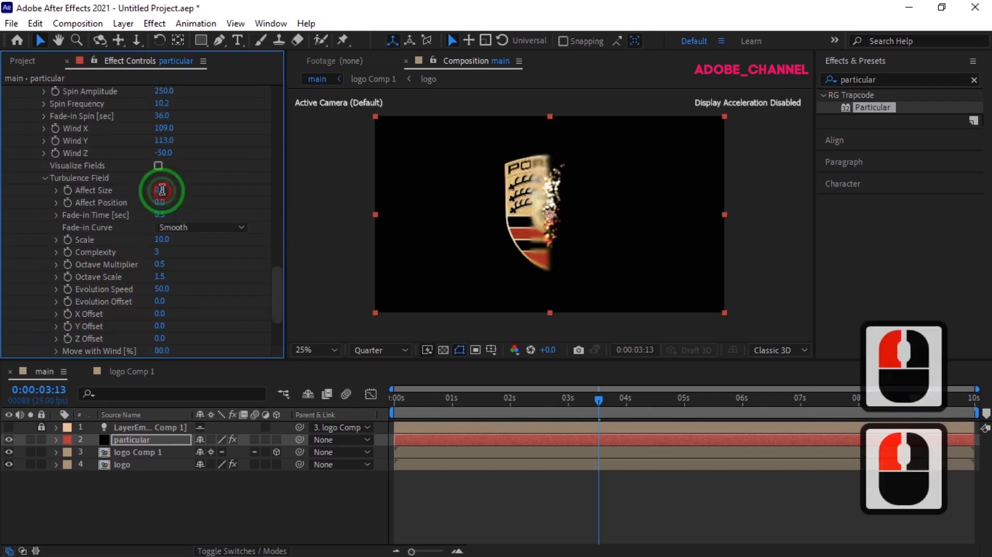
text(120)
key(Return)
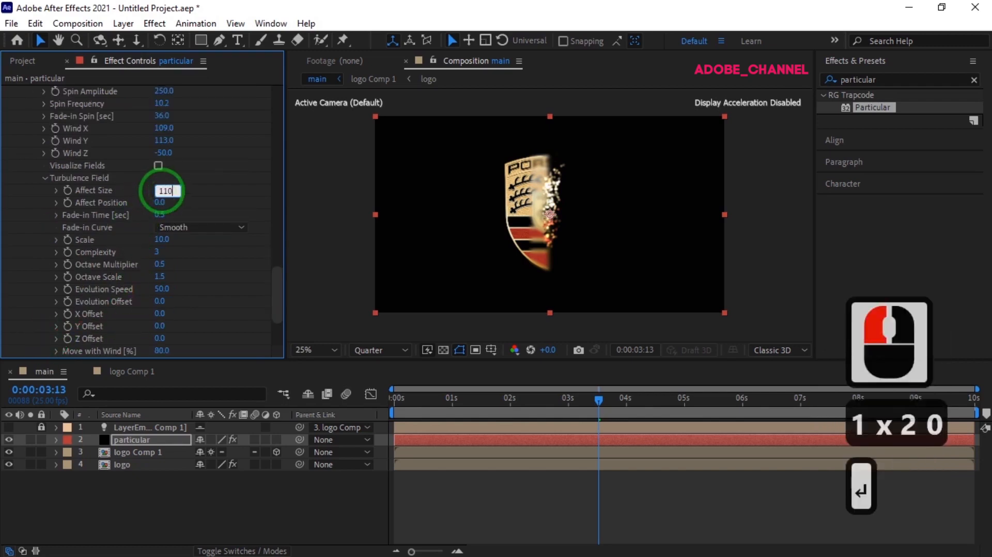
click(160, 202)
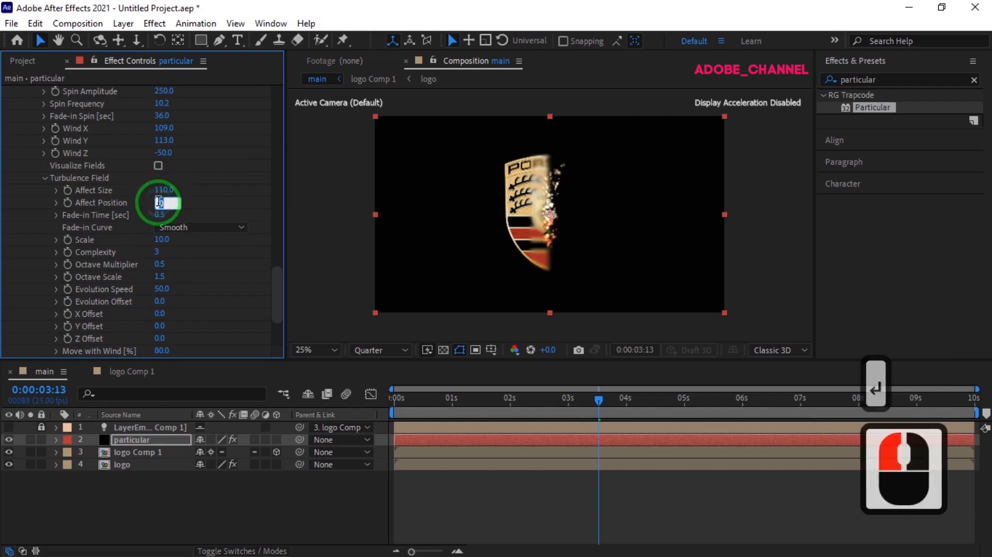
text(-367)
key(Return)
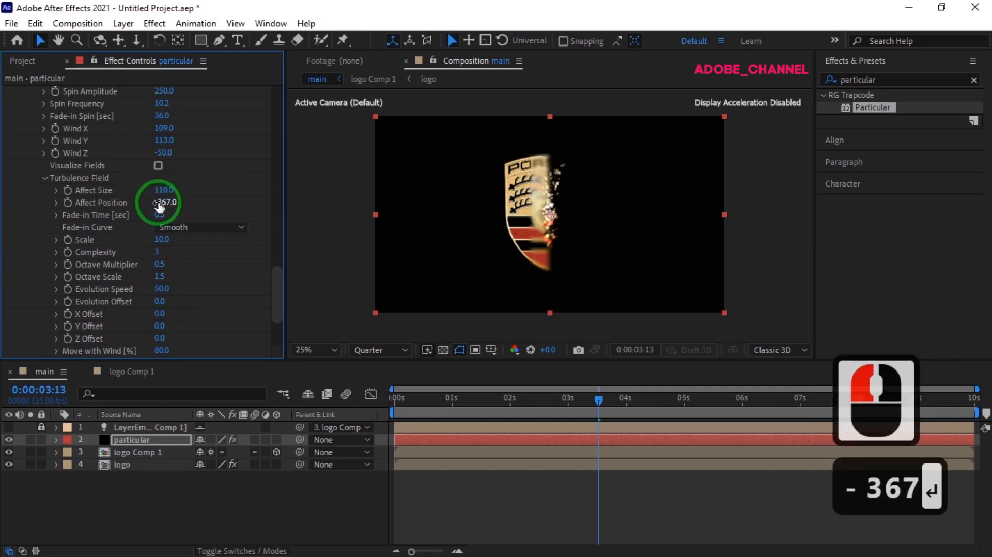
click(161, 215)
text(1)
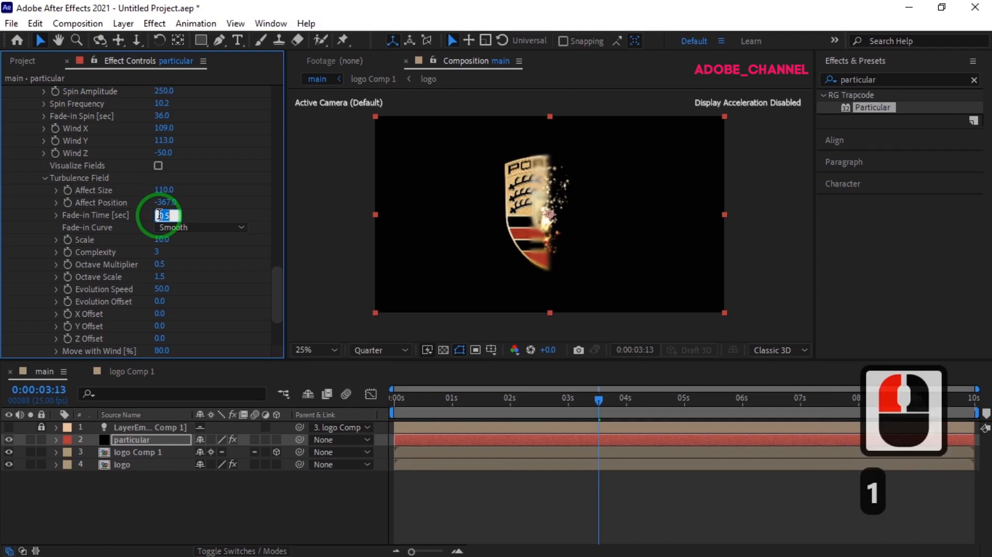
Set the Turbulence Field's Y Offset to 80
click(160, 326)
text(80)
key(Return)
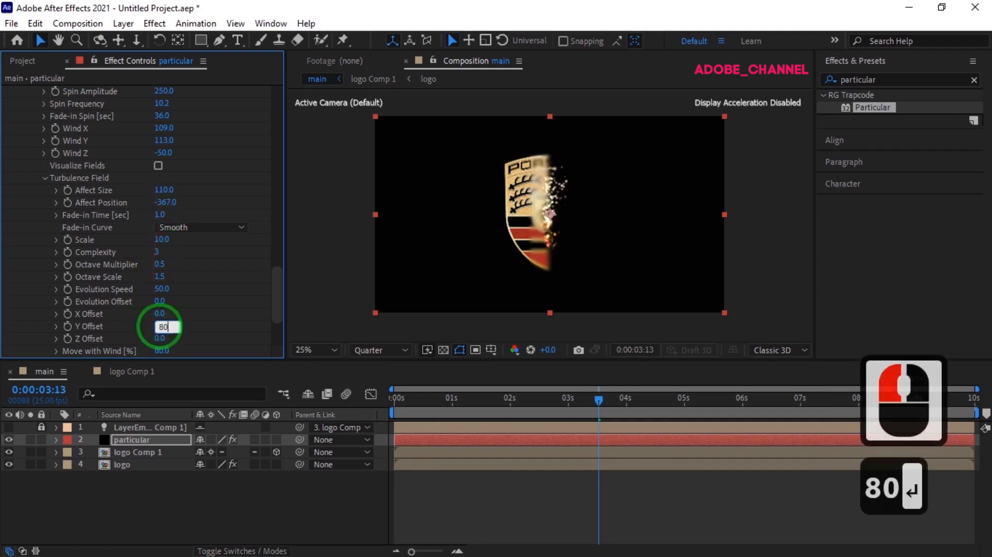
In the Particular effect's Rendering settings, turn Motion Blur on
scroll(57, 337, down, 3)
click(18, 352)
click(33, 348)
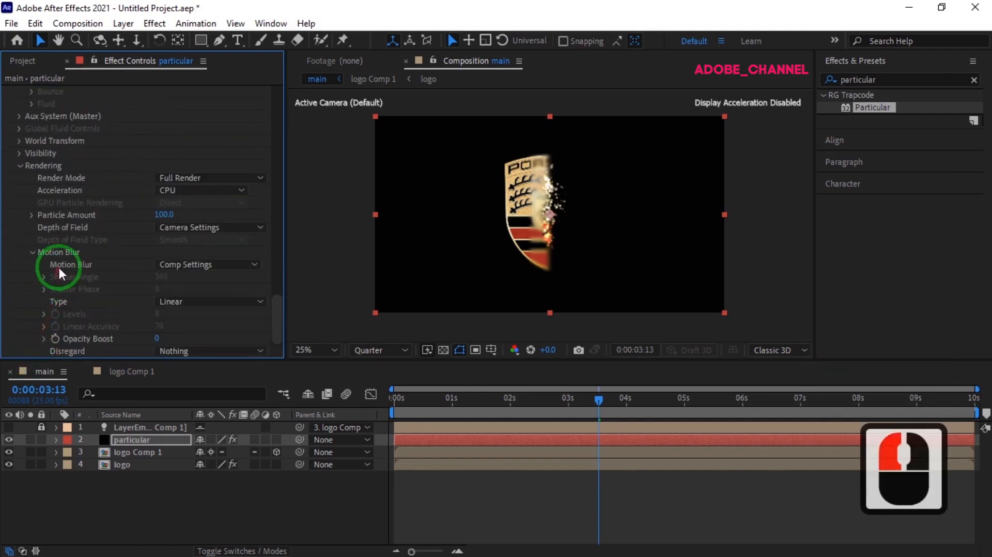
click(246, 262)
click(197, 316)
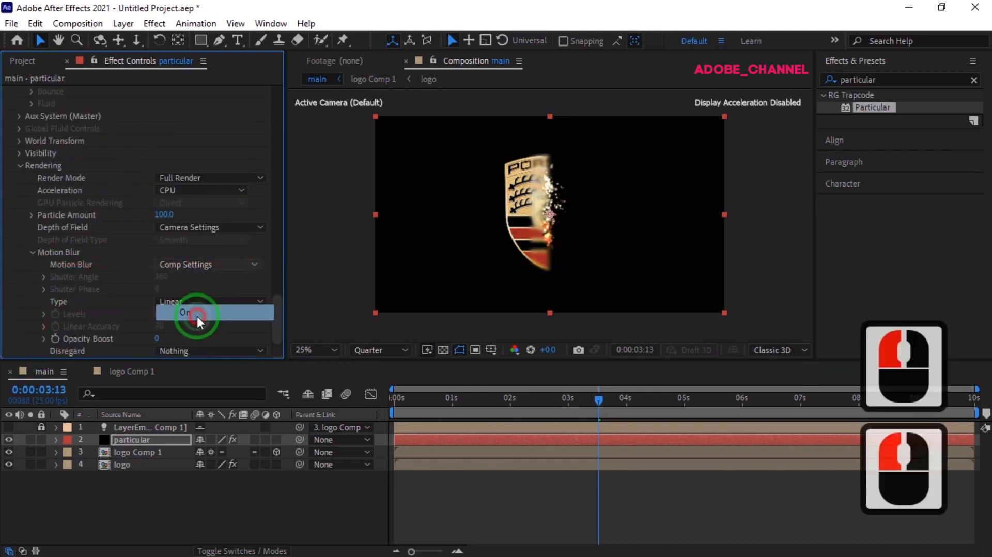
Review the motion-blurred particles along the timeline and turn off Collapse Transformations for the logo Comp 1 layer
click(600, 402)
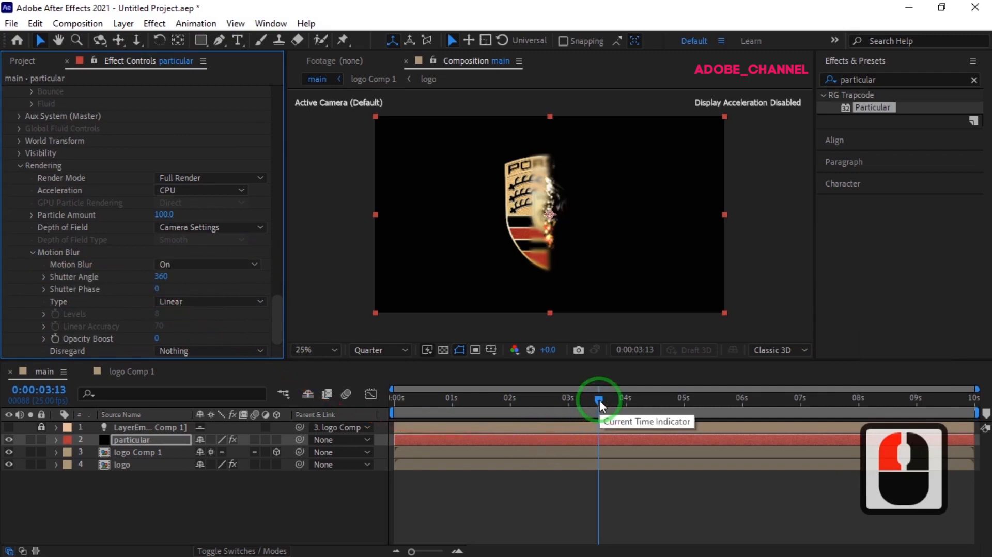
drag(599, 400, 502, 407)
drag(436, 405, 575, 407)
click(211, 451)
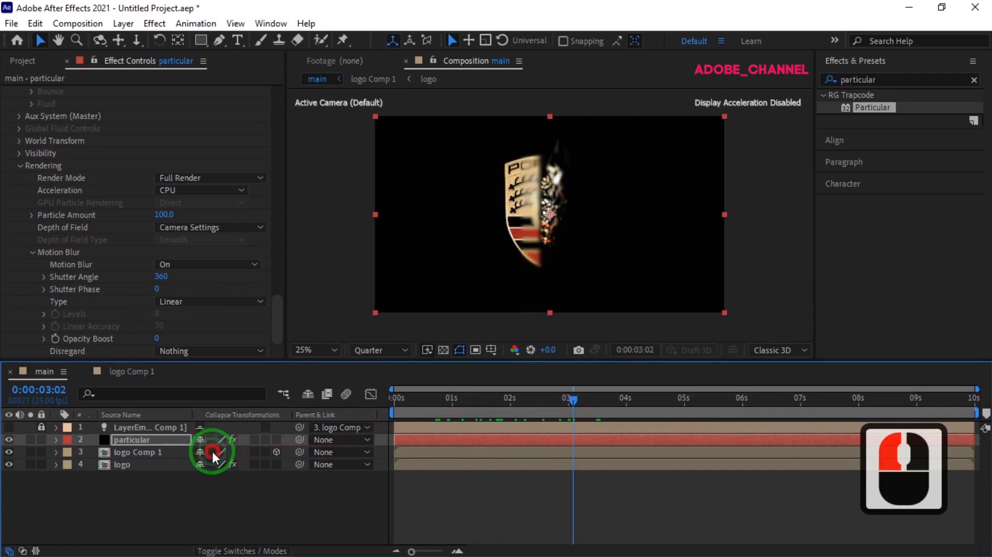
Go to 0:00:07:05 and apply the CC Light Sweep effect to the logo layer
drag(572, 400, 811, 400)
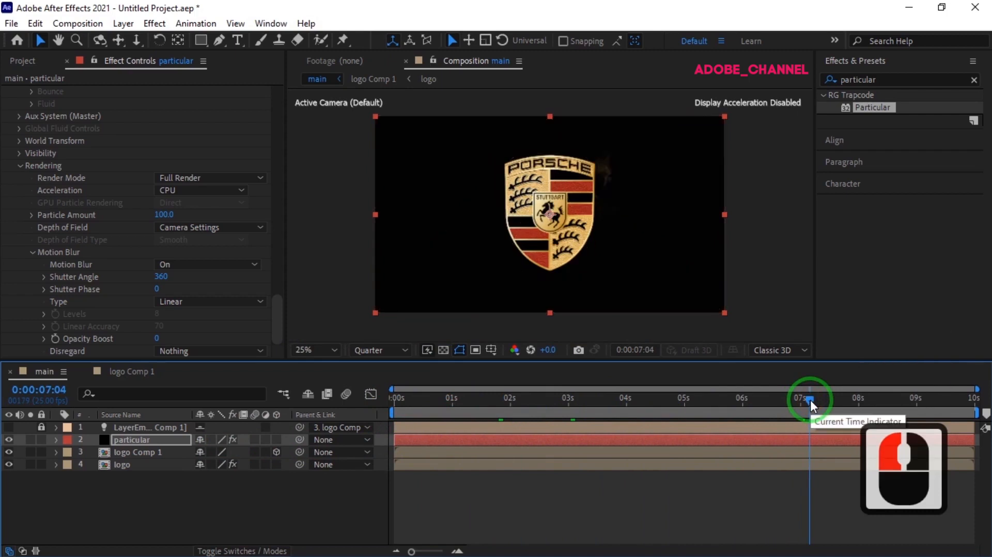
click(812, 400)
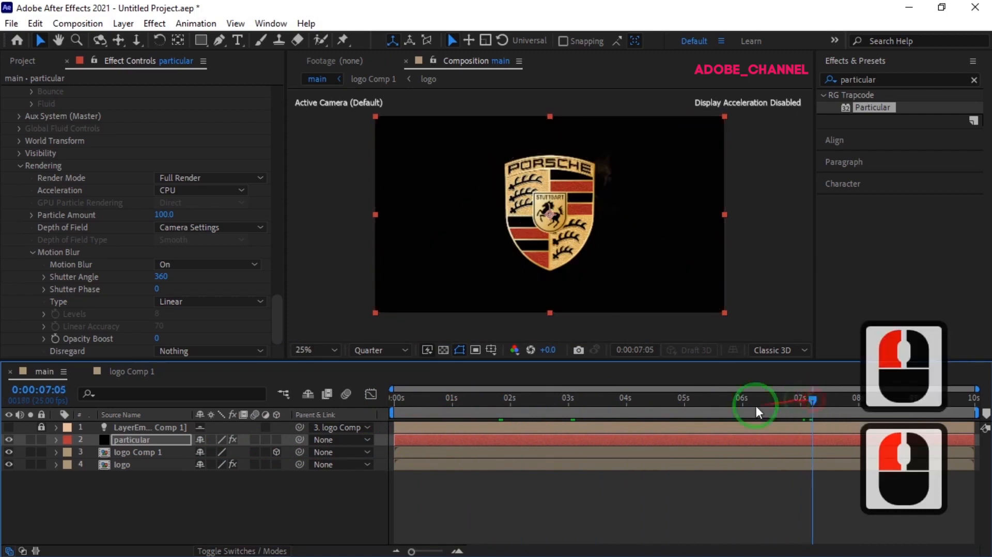
click(149, 465)
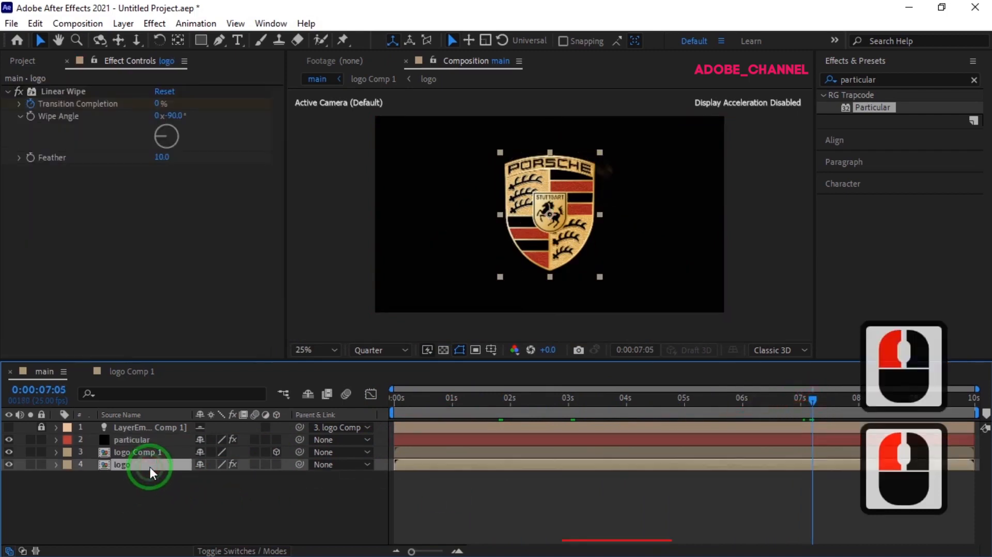
double_click(882, 79)
text(cc light s)
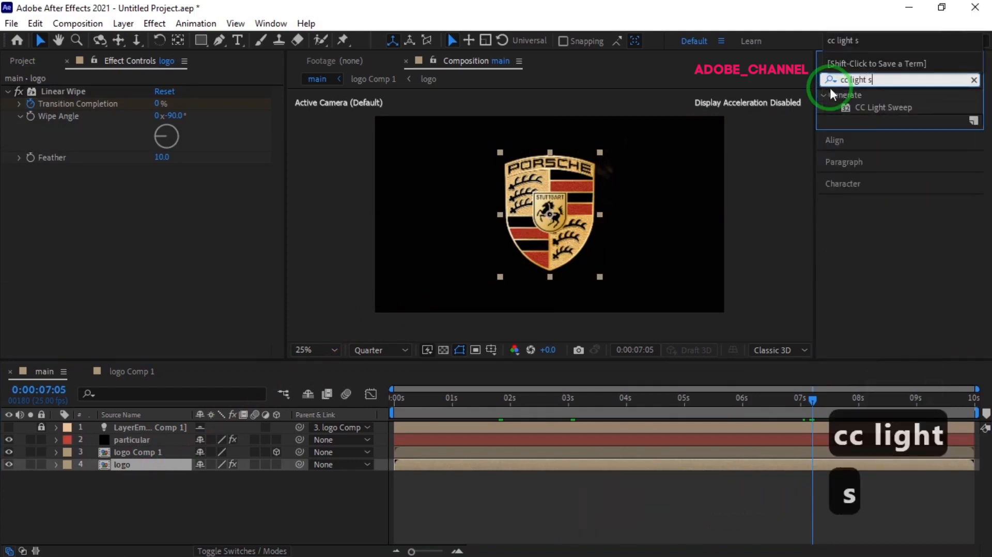
double_click(891, 107)
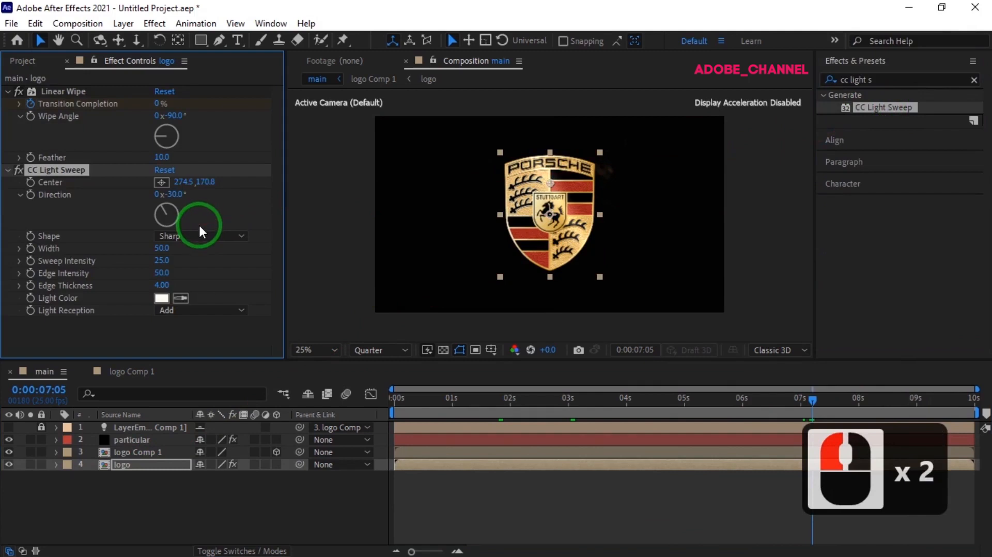
Set the CC Light Sweep's Sweep Intensity to 80
click(162, 259)
text(80)
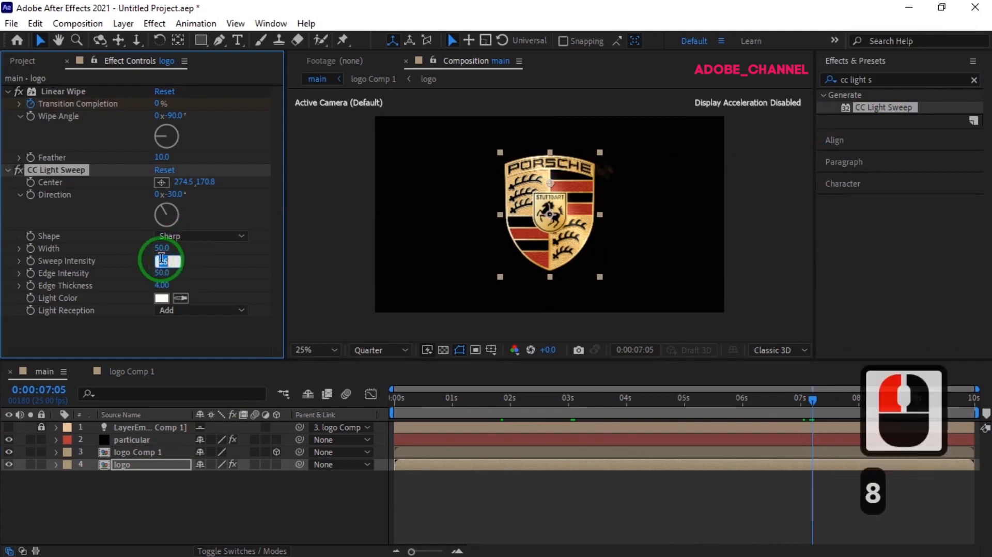
key(Return)
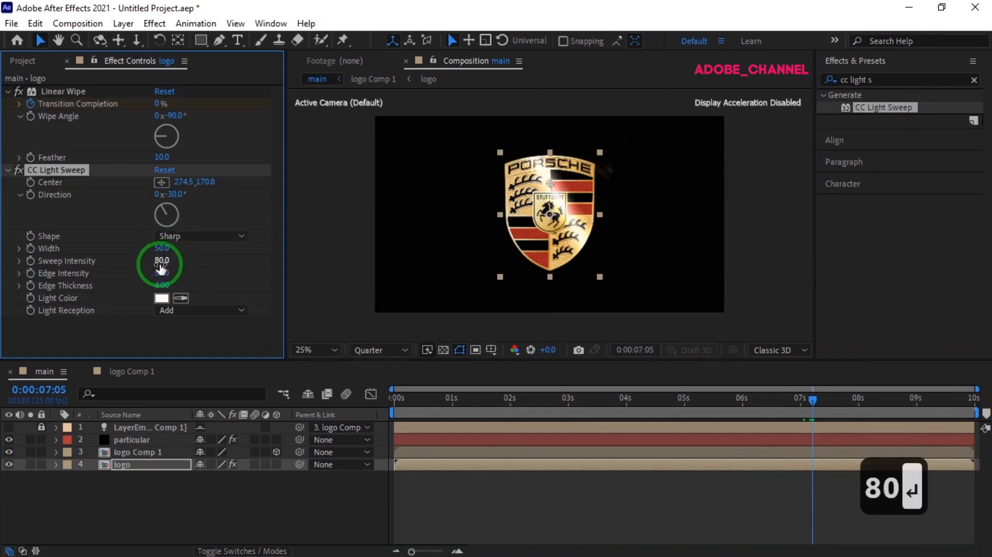
Keyframe the CC Light Sweep Center from about -309.5, -13.2 at 0:00:07:05 to about 538.5, -141.2 at 0:00:07:21
click(30, 183)
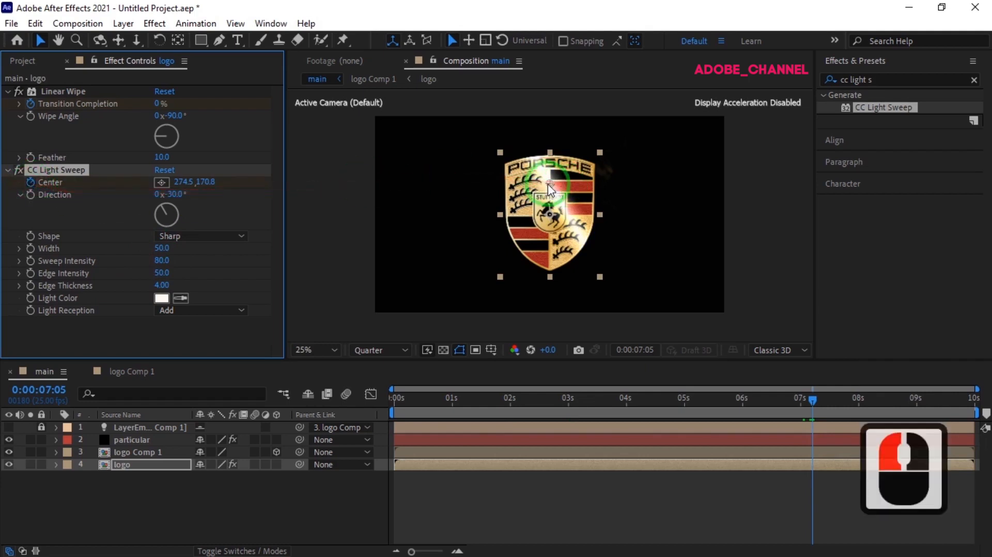
drag(549, 184, 457, 205)
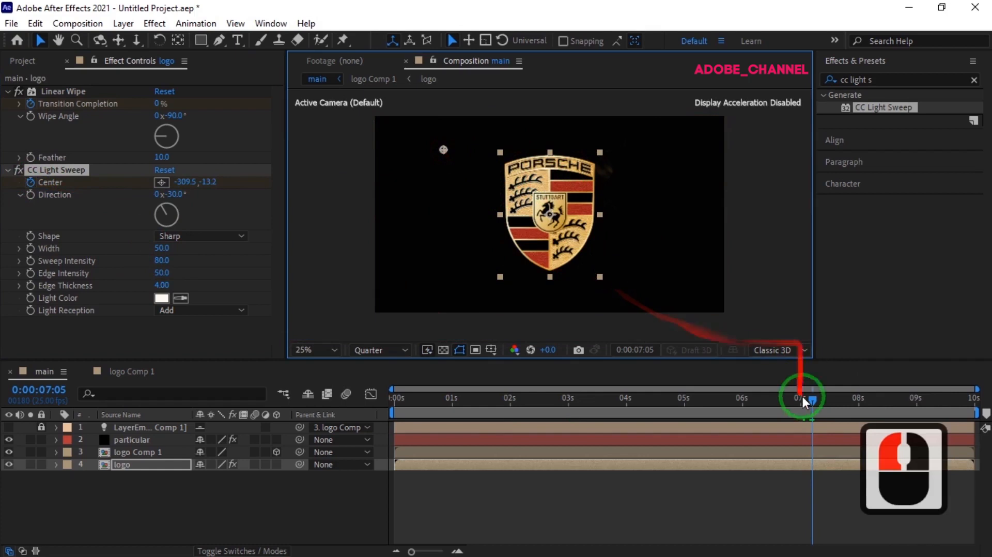
drag(810, 399, 848, 403)
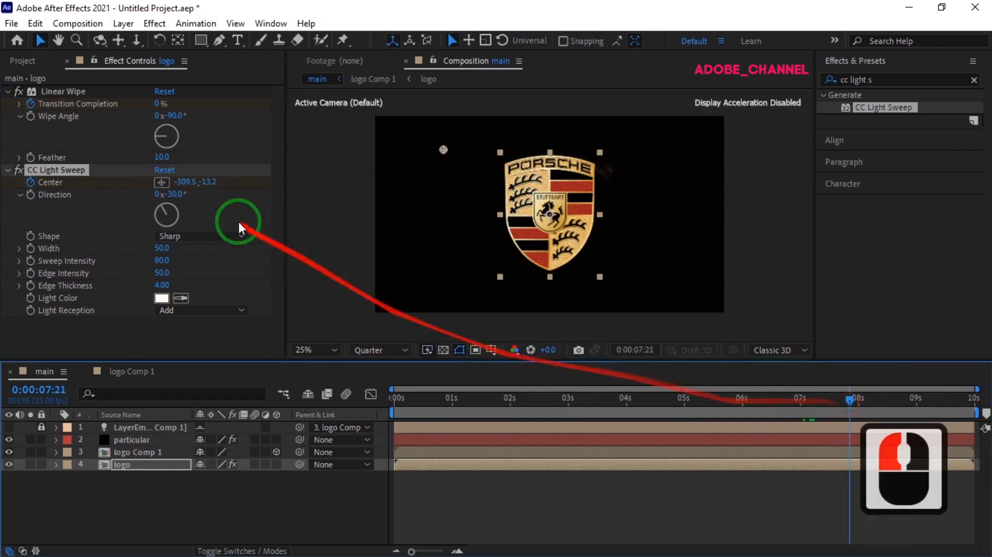
drag(443, 150, 597, 126)
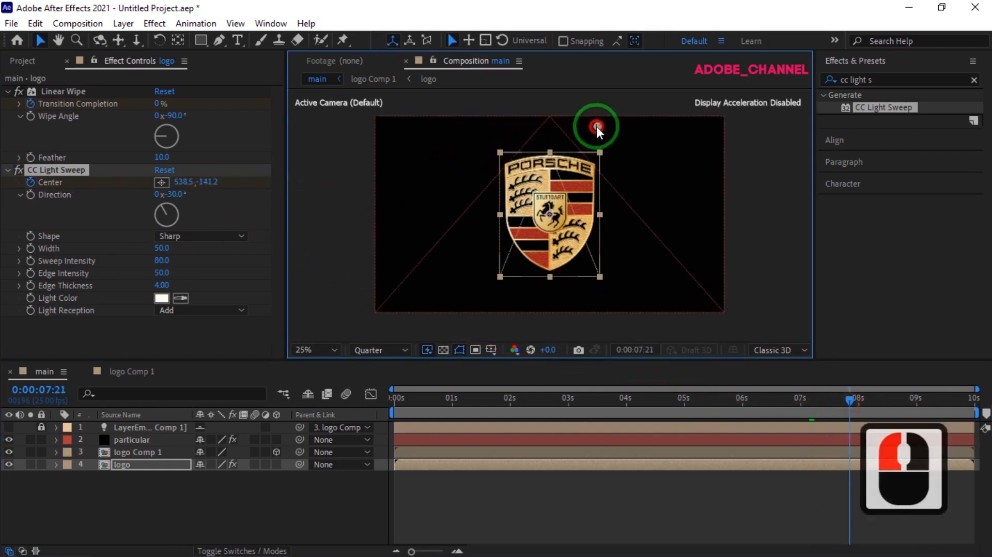
Reveal the logo layer's keyframes and shift both CC Light Sweep Center keyframes slightly forward in time
click(154, 464)
key(u)
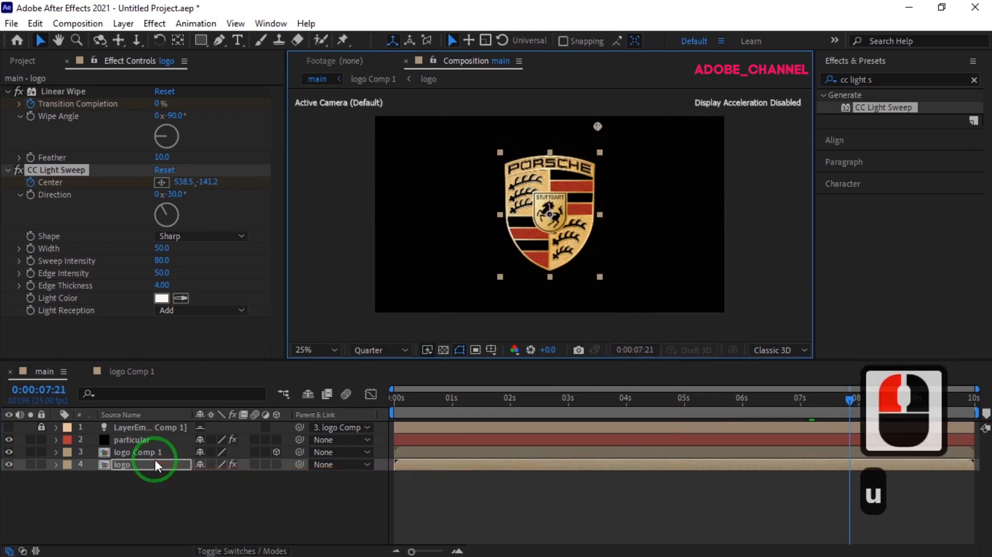
click(873, 510)
click(812, 515)
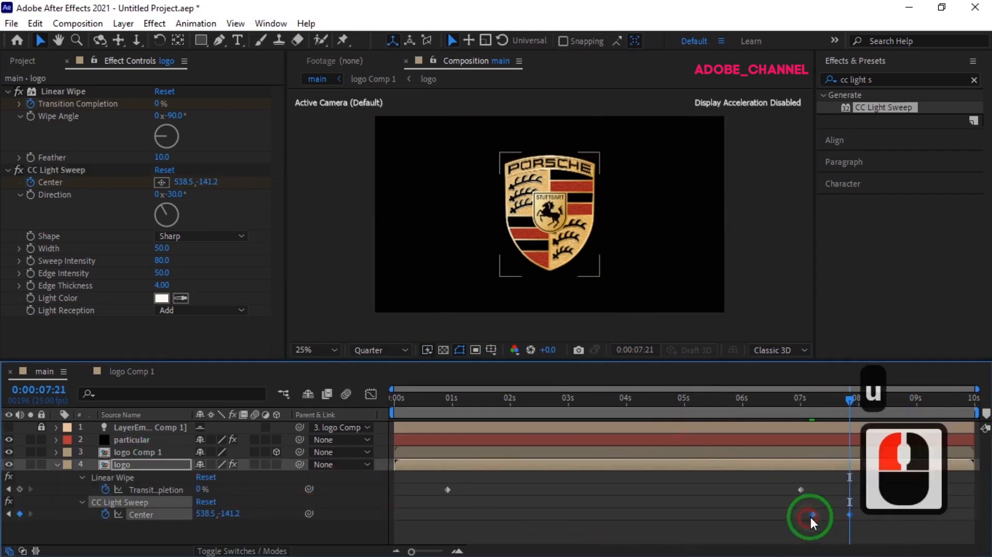
drag(829, 513, 851, 514)
click(57, 464)
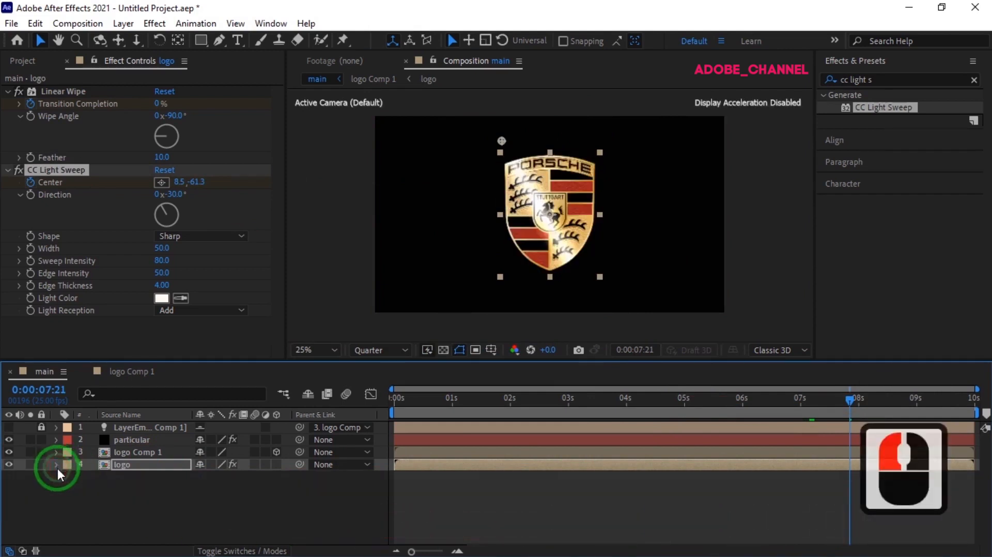
Create a new solid named bg and place it above all other layers
right_click(183, 508)
mouse_move(250, 332)
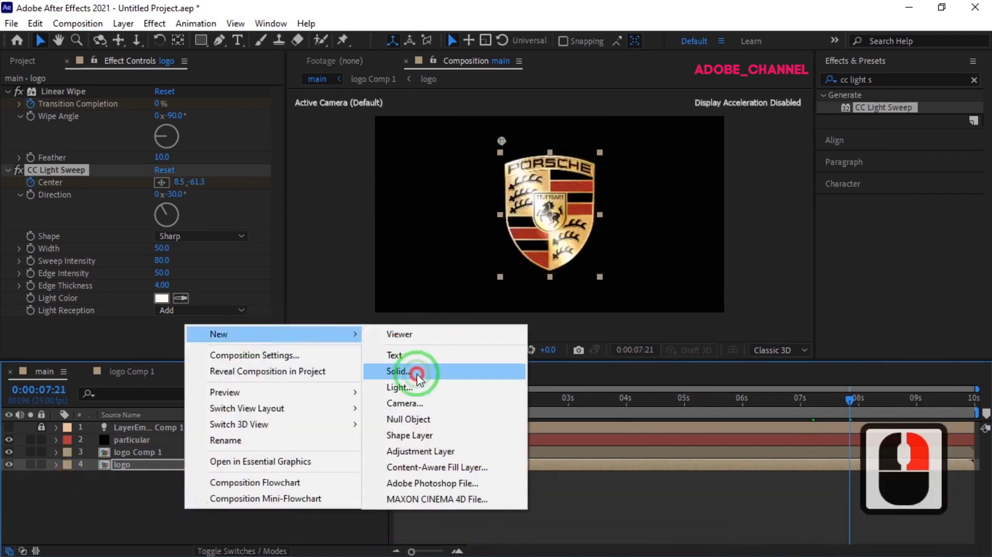
click(414, 382)
text(bg)
click(509, 466)
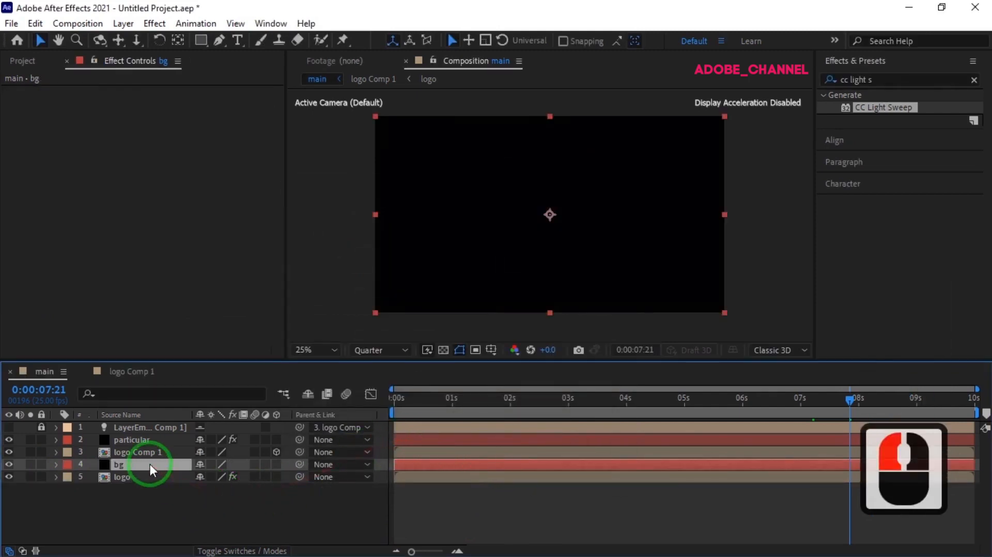
drag(149, 464, 155, 421)
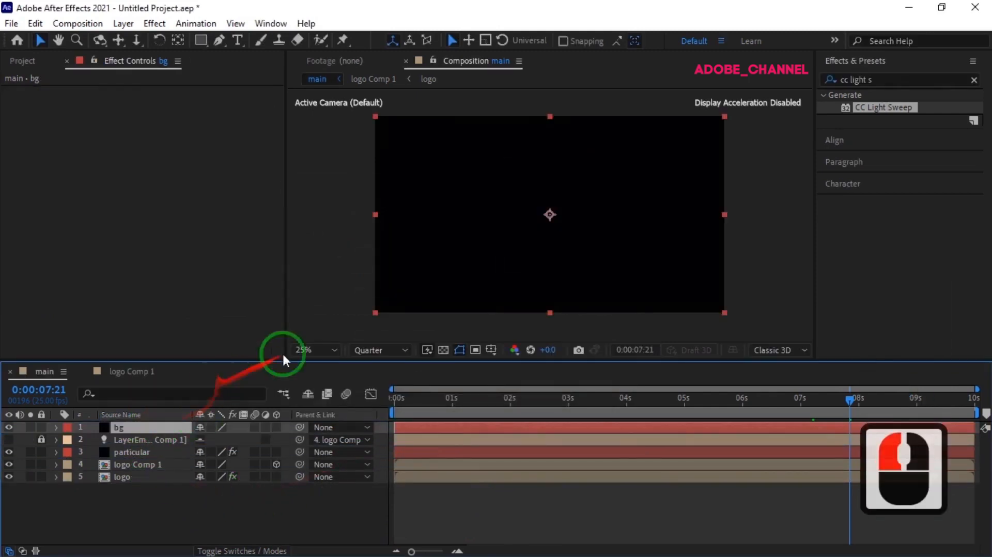
Apply the Gradient Ramp effect to the bg layer and set Start of Ramp to 960, 540
click(837, 81)
click(837, 83)
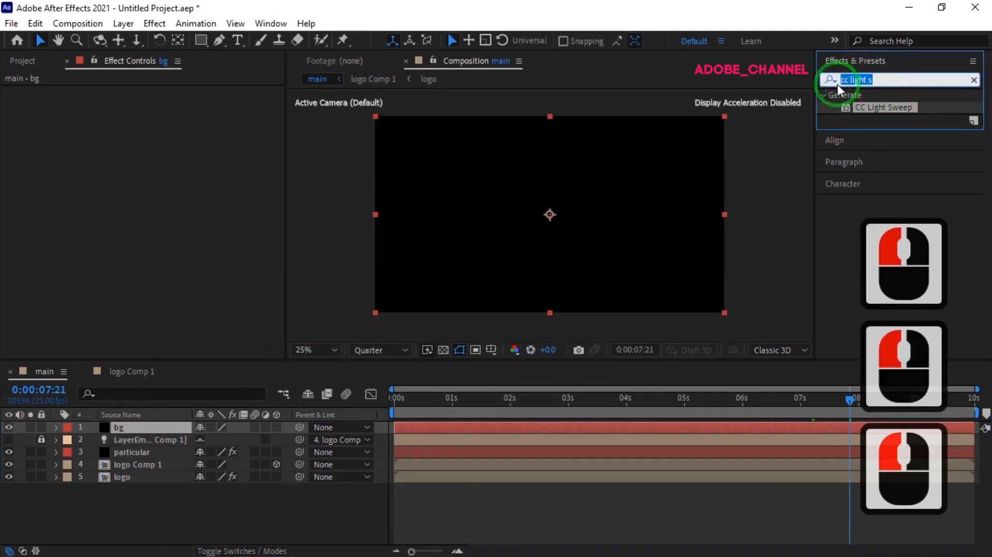
text(ramp)
double_click(889, 109)
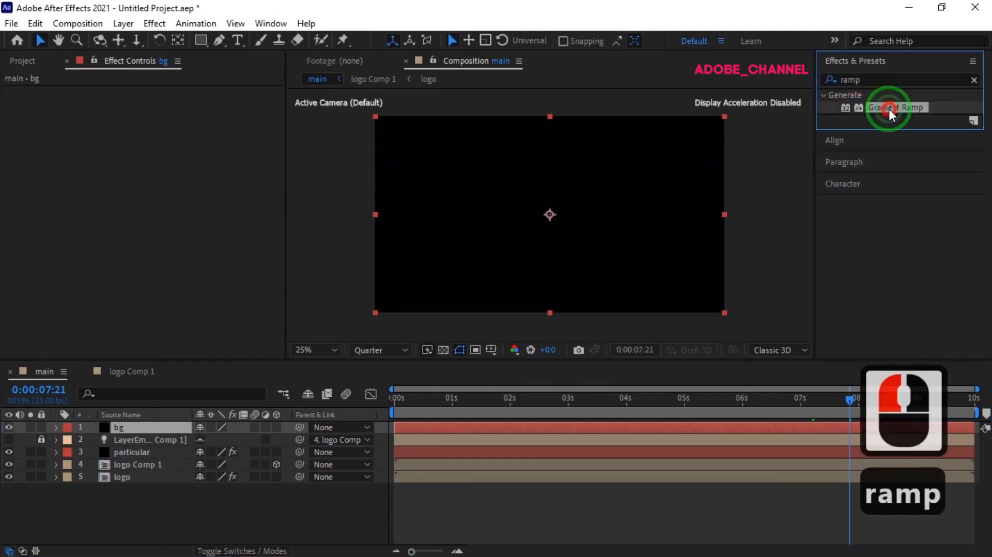
double_click(199, 104)
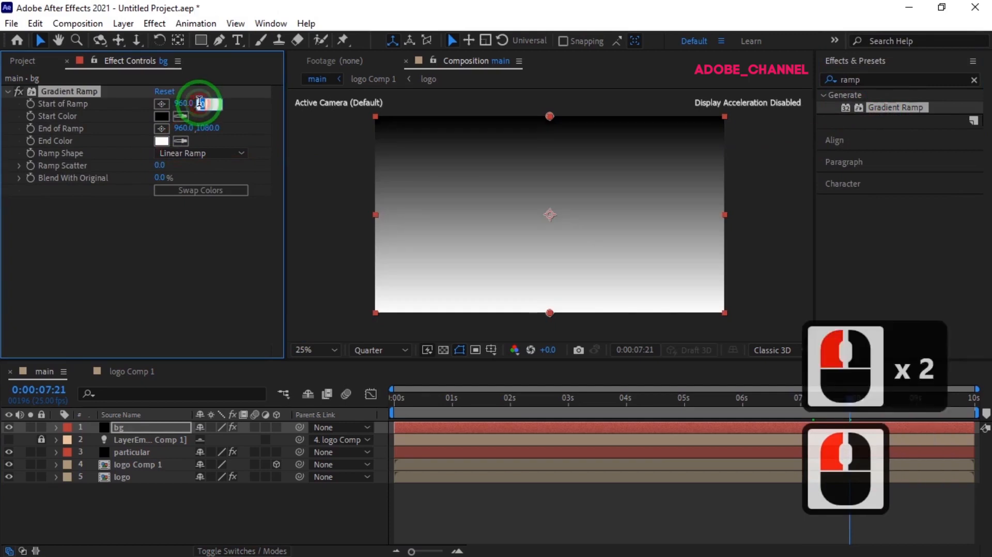
text(540)
click(240, 104)
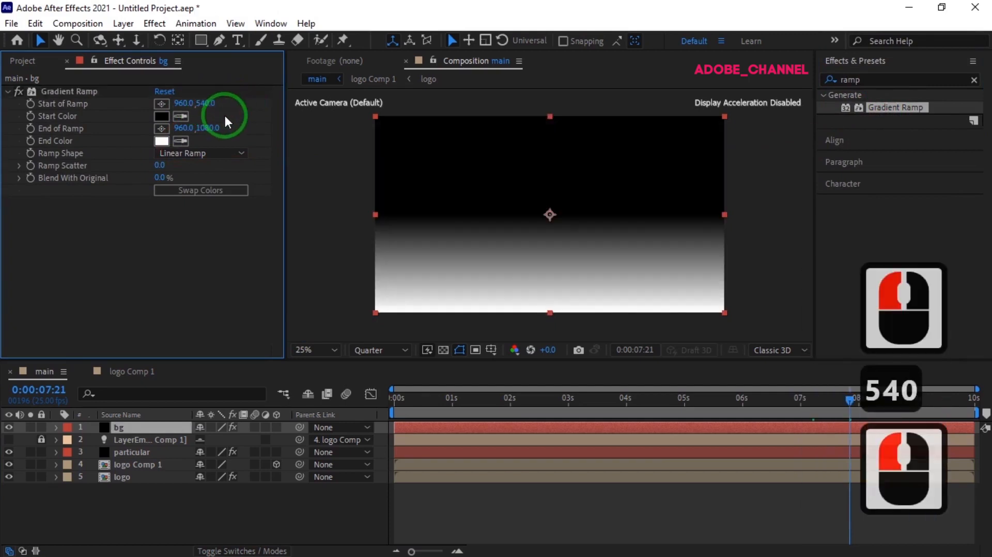
Set the Gradient Ramp's End Color to a vivid magenta pink
click(162, 141)
click(579, 421)
click(549, 420)
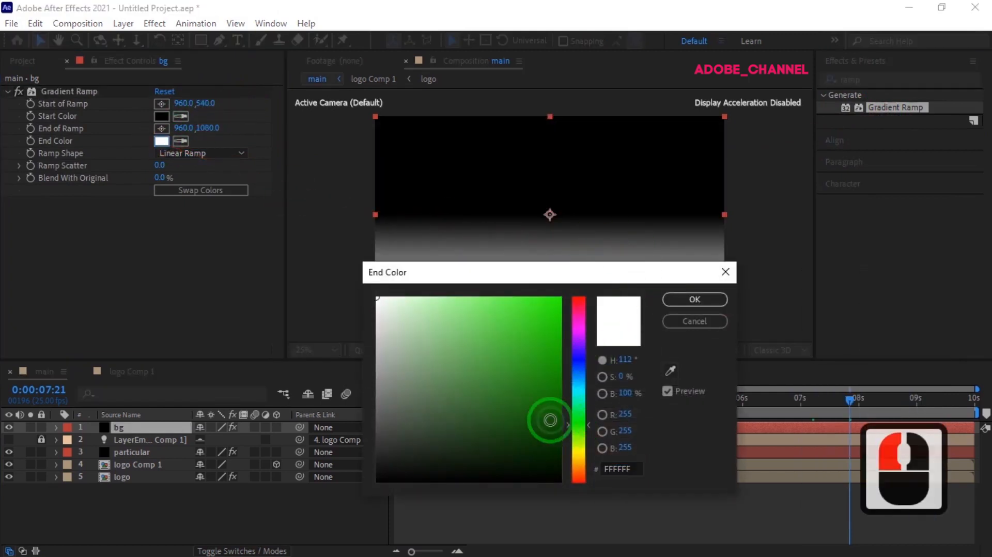
drag(588, 426, 590, 315)
click(551, 328)
click(695, 299)
Change the Ramp Shape to Radial Ramp and extend End of Ramp to 960, 2274
click(207, 346)
click(223, 153)
click(217, 185)
drag(207, 128, 287, 183)
Swap the Gradient Ramp's start and end colors and move the bg layer beneath all other layers
click(199, 190)
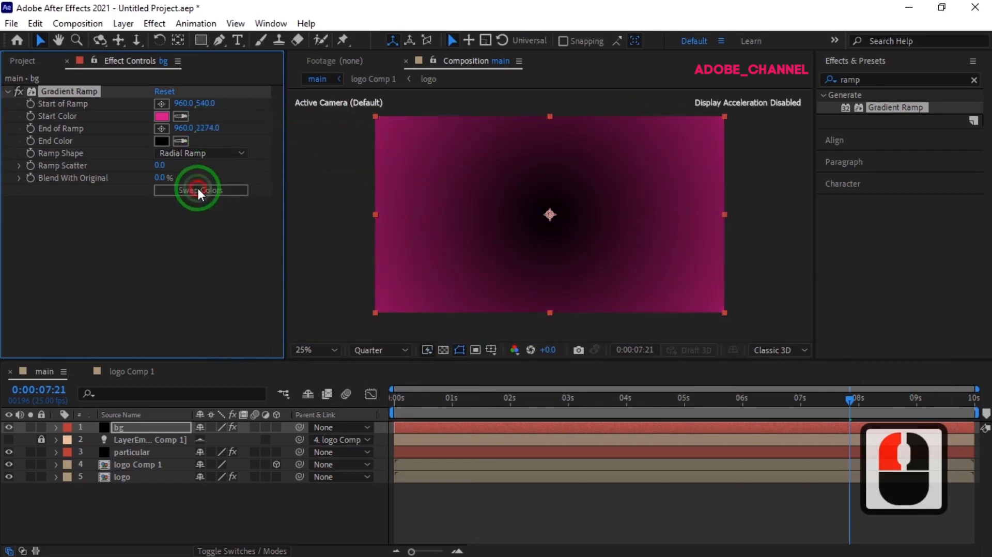
drag(131, 427, 123, 491)
Shorten the work area to end just before 9 seconds and preview the animation from the start
drag(976, 412, 905, 417)
drag(849, 400, 308, 506)
key(space)
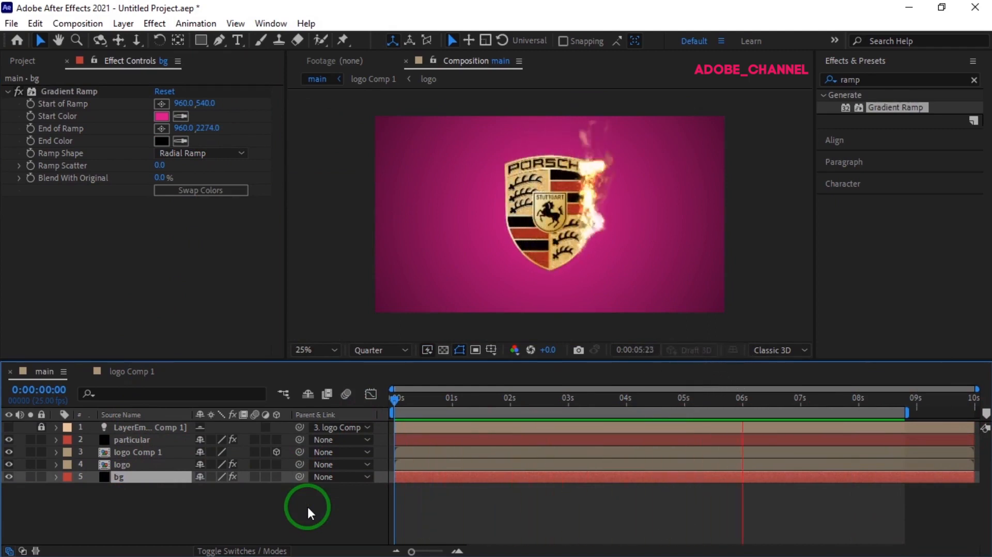
key(space)
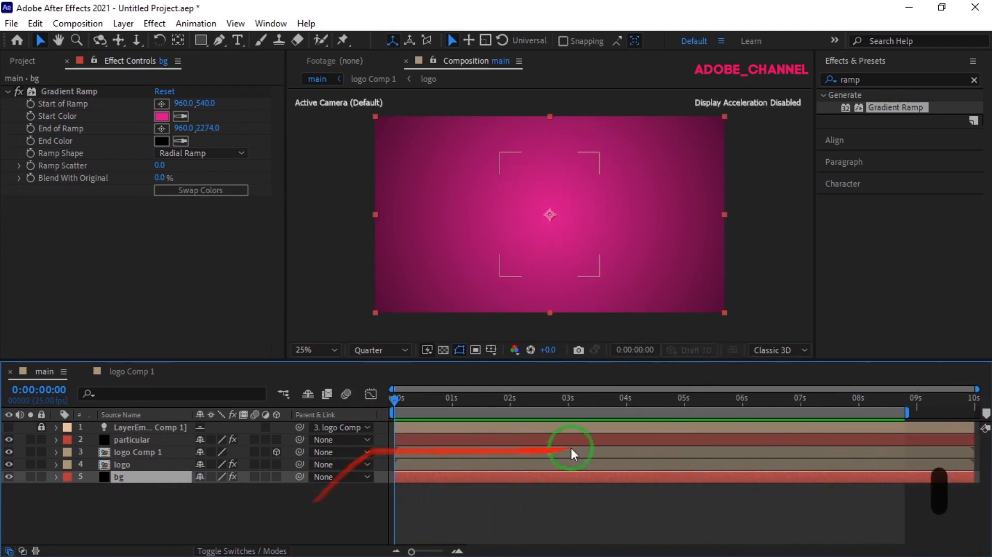